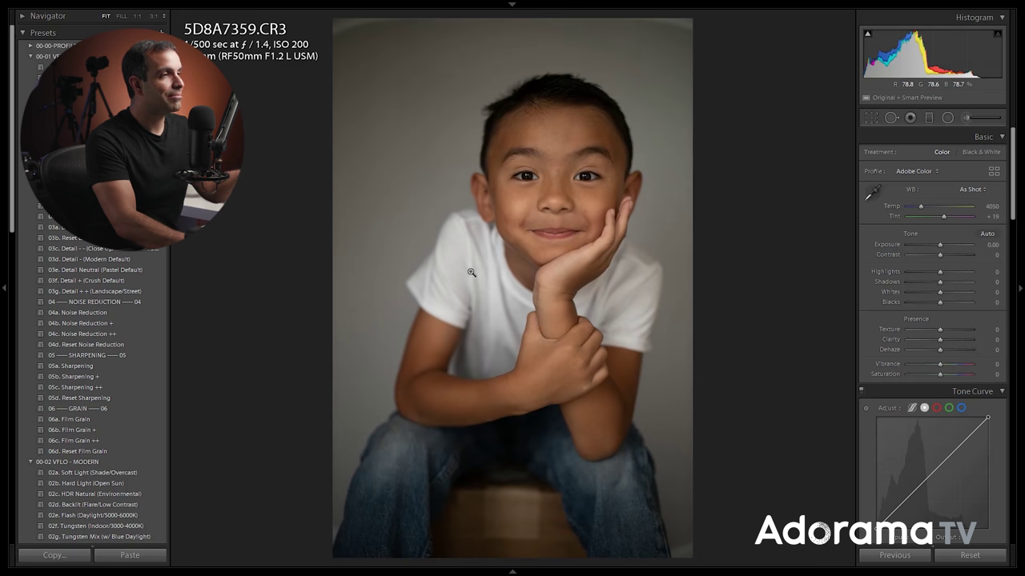
Step: Collapse the VFLO - MODERN presets and apply the 03a. Soft Light (Shade/Overcast) preset from VFLO - PASTEL to the portrait
click(31, 462)
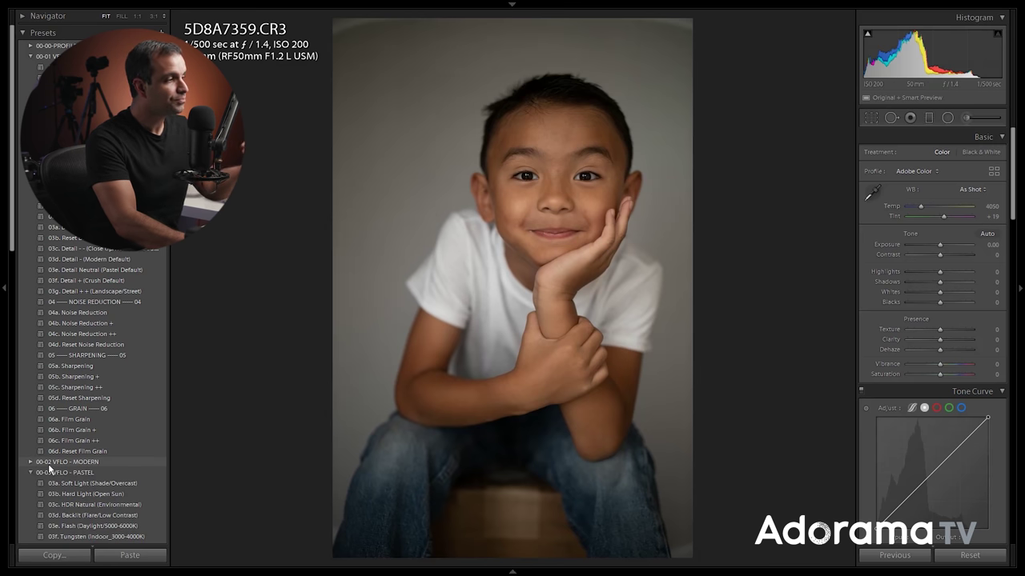
click(80, 483)
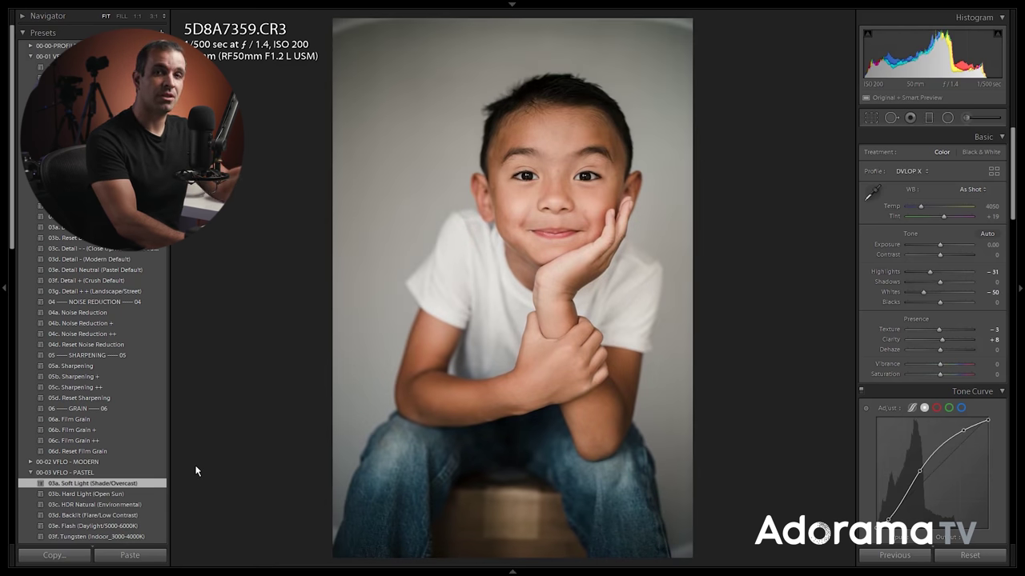
scroll(116, 492, down, 3)
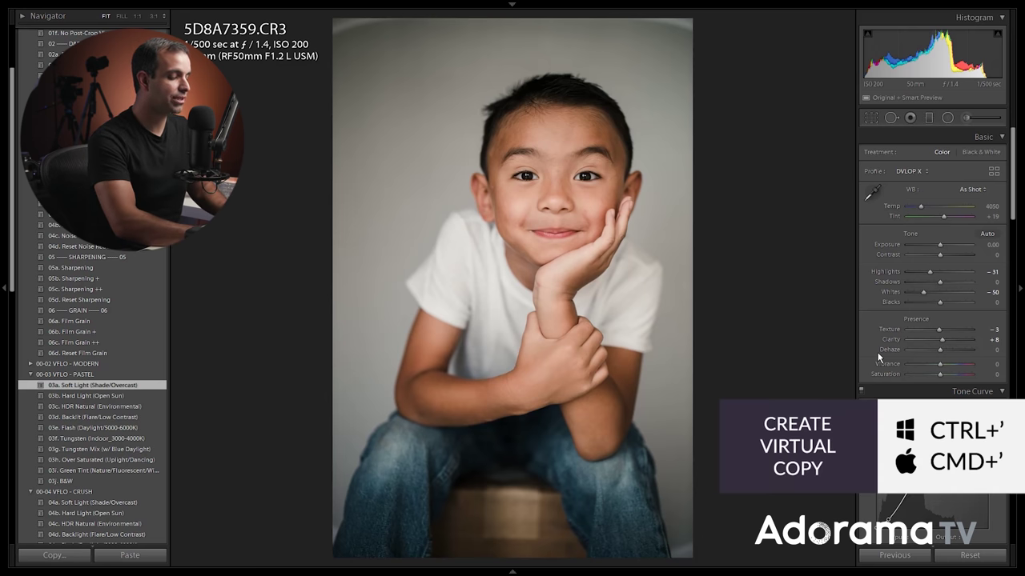
Step: Create a virtual copy of the portrait with all develop settings reset, and compare it with the preset version
key(ctrl+apostrophe)
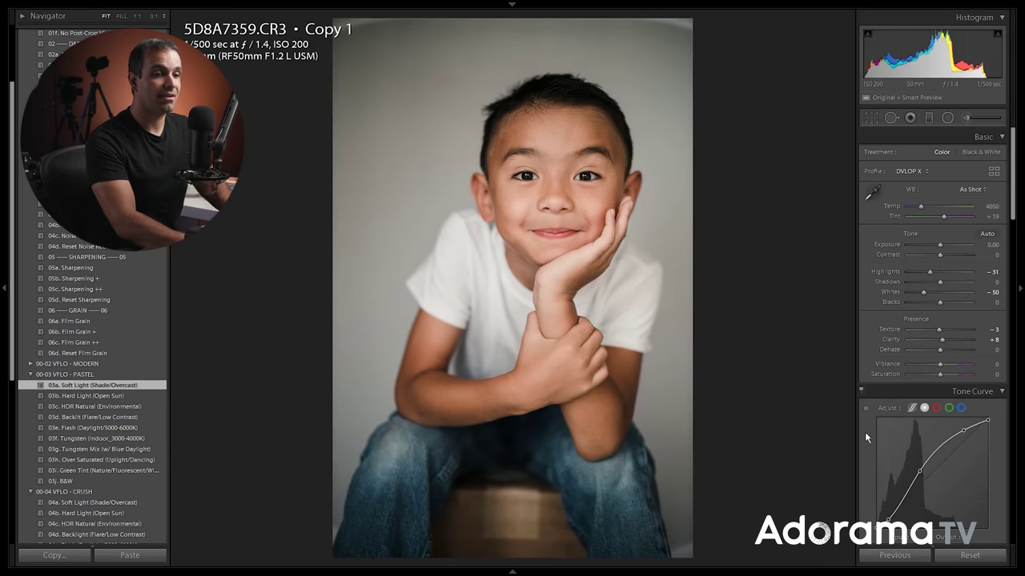
click(968, 555)
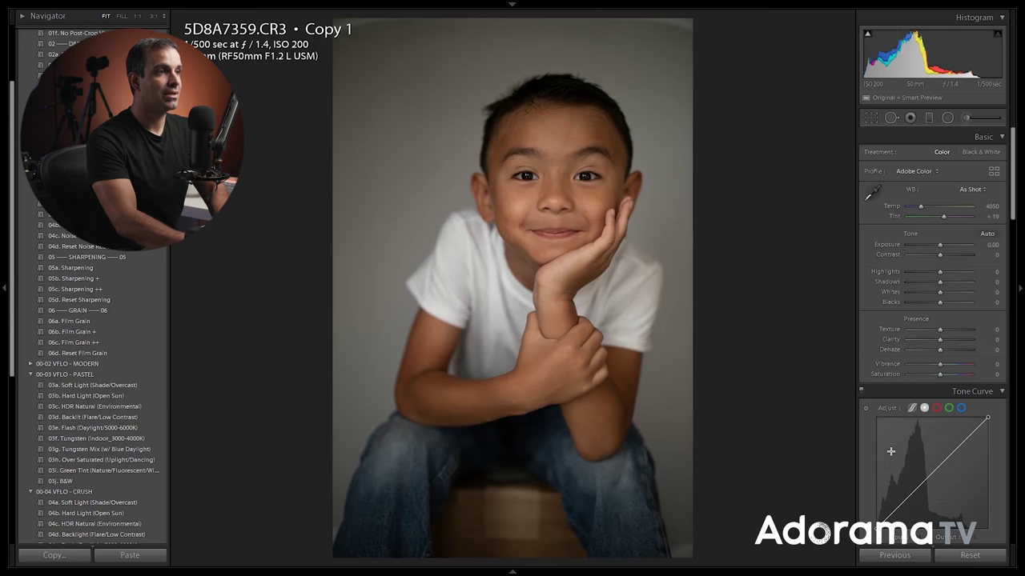
key(Left)
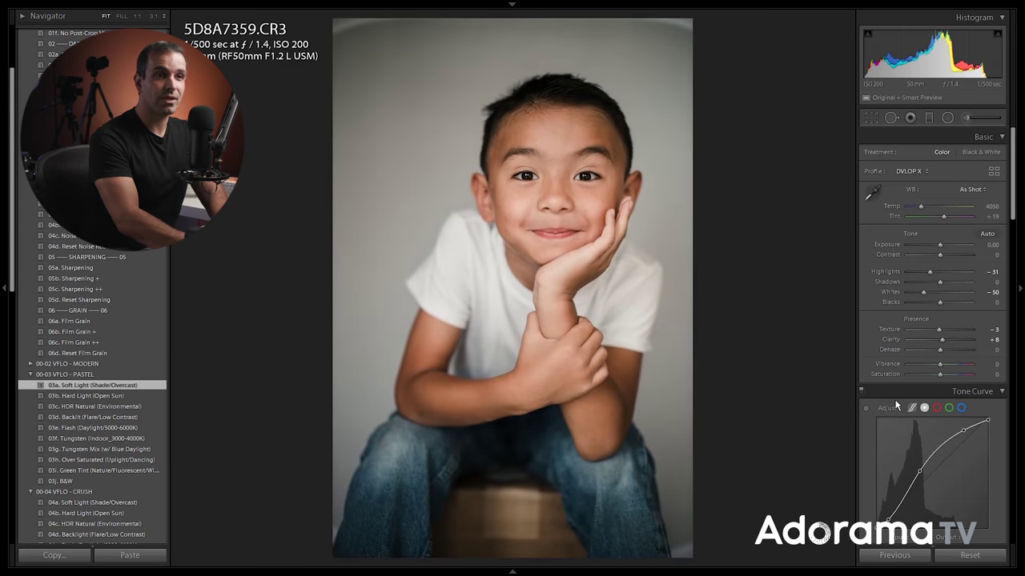
key(Right)
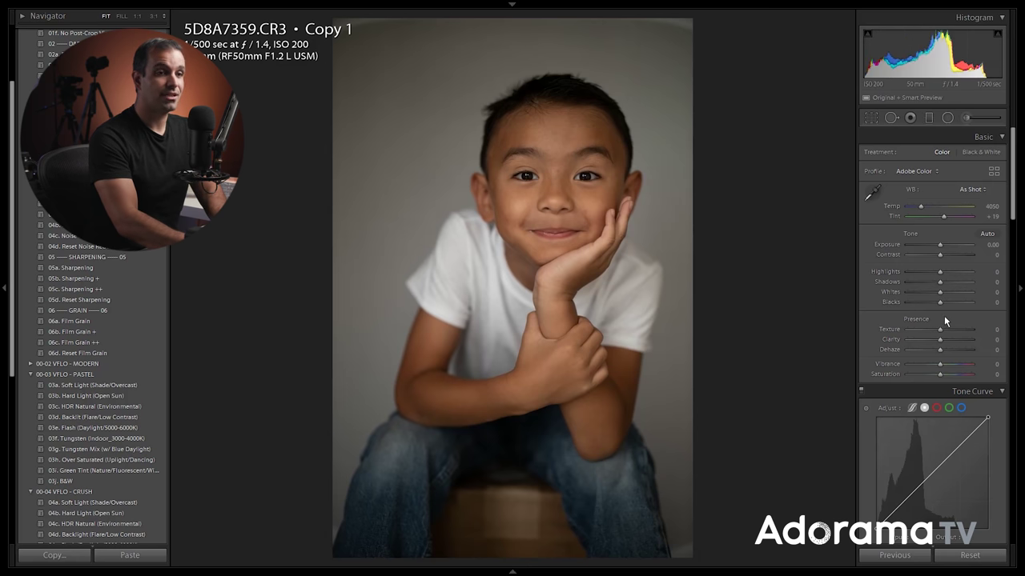
key(Left)
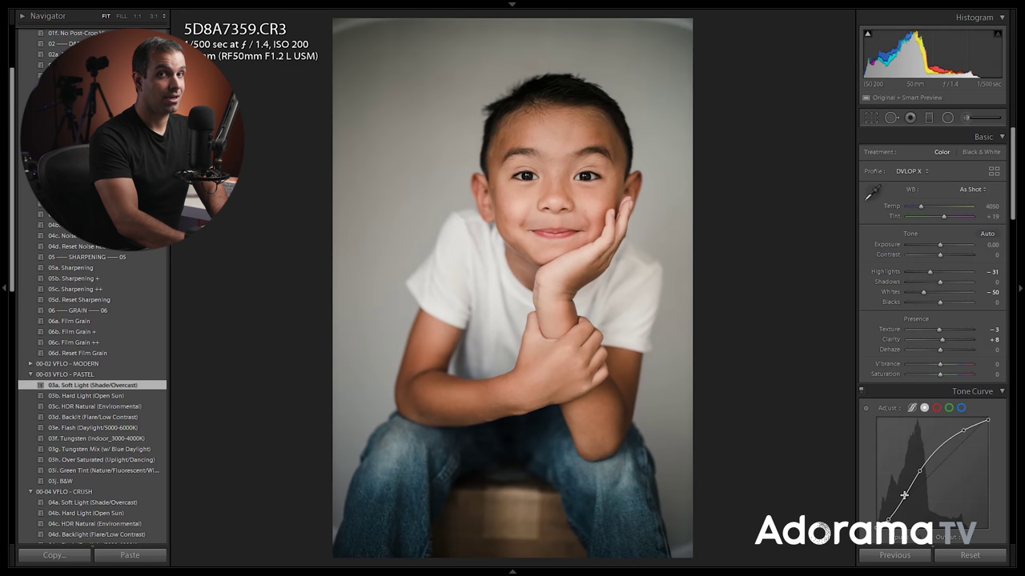
key(Right)
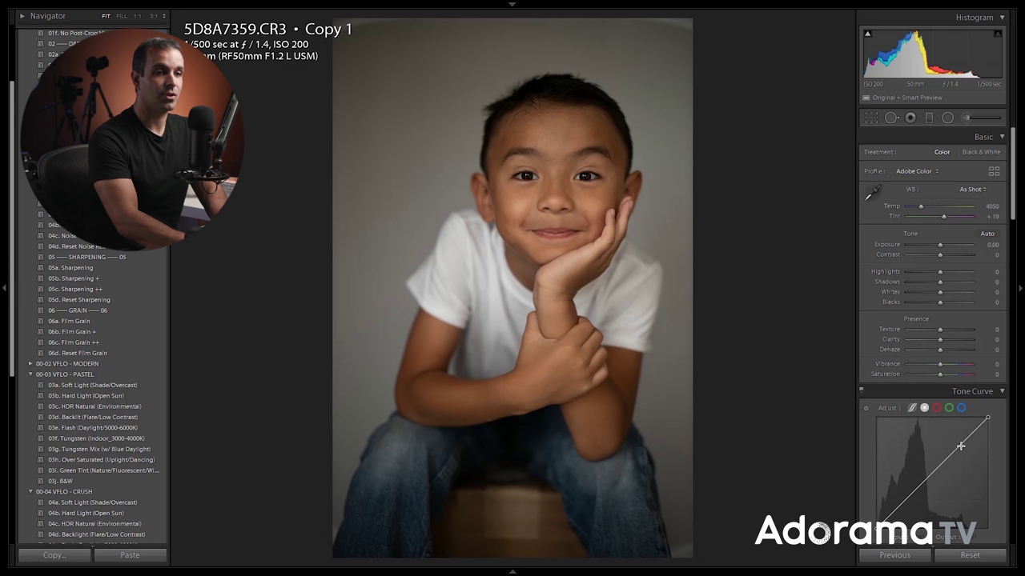
Step: Shape the tone curve by raising the highlights, pulling down the shadows, and lifting the midtones from input 101 to output 136
drag(958, 446, 955, 431)
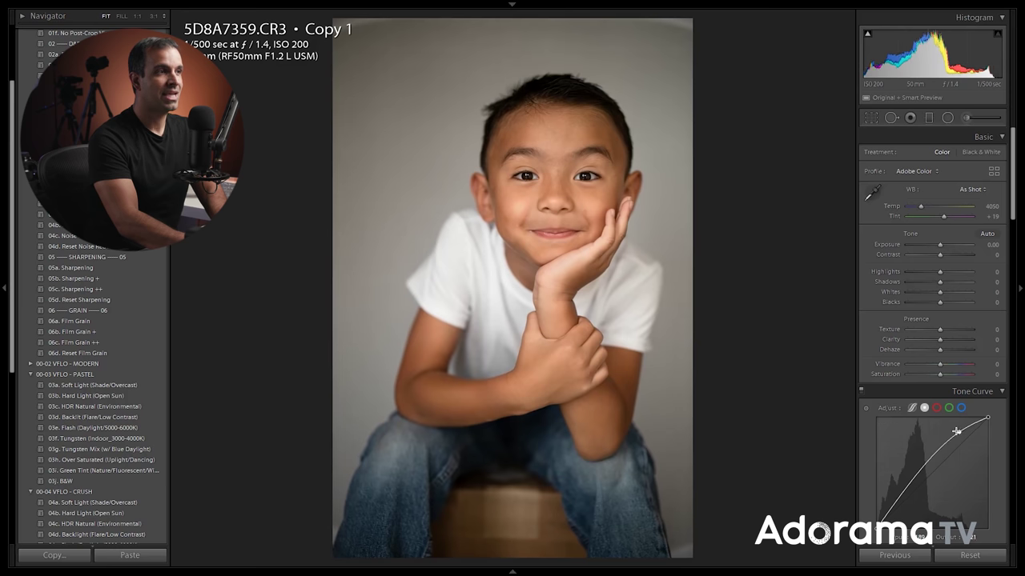
click(891, 508)
drag(892, 513, 893, 519)
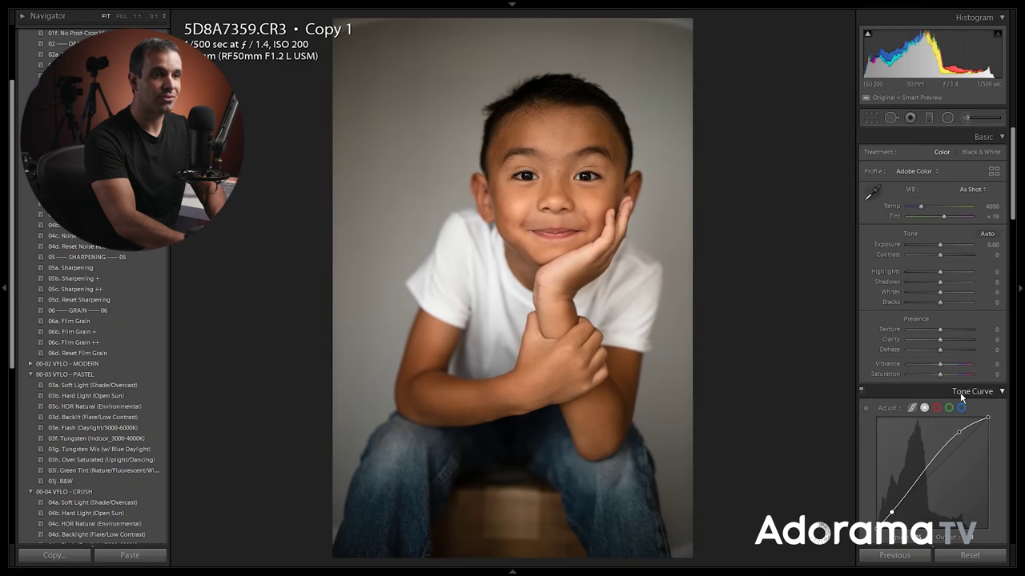
drag(927, 467, 920, 470)
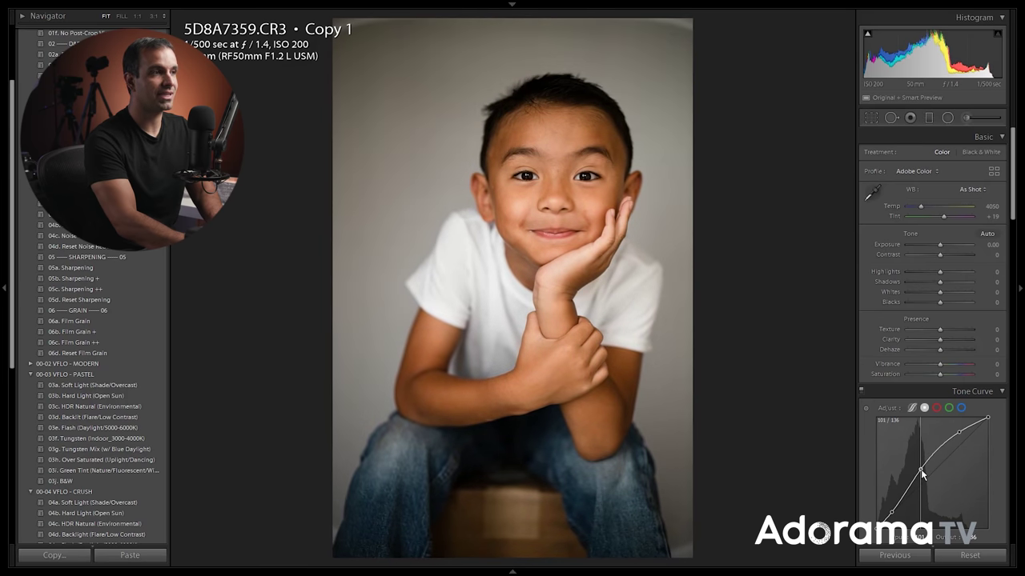
drag(895, 506, 891, 514)
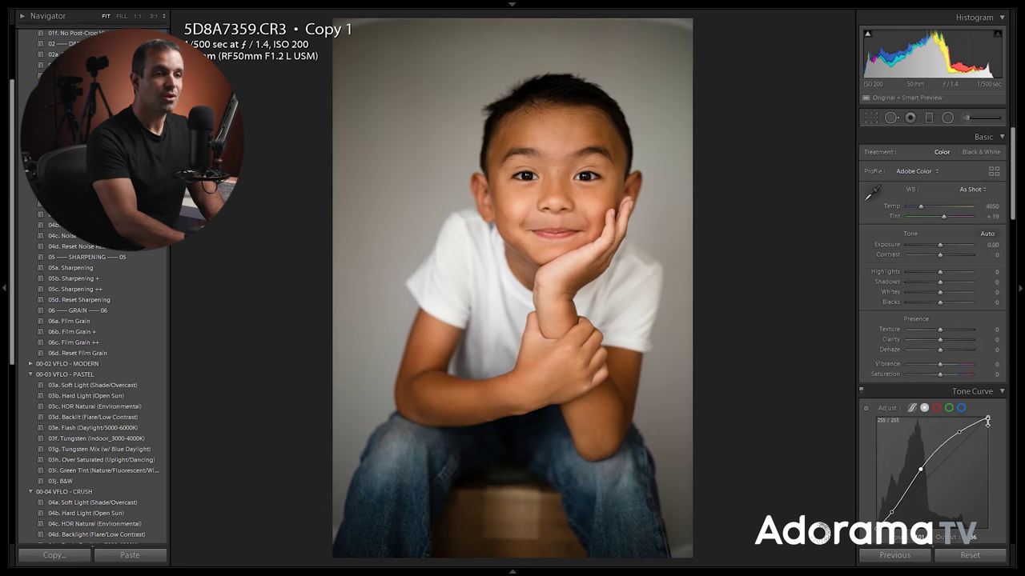
Step: Lower the tone curve's white endpoint slightly and raise its black endpoint to output 13, comparing the image with the curve off and on
mouse_move(986, 418)
mouse_down()
mouse_move(994, 437)
mouse_move(1000, 406)
mouse_move(985, 421)
mouse_up()
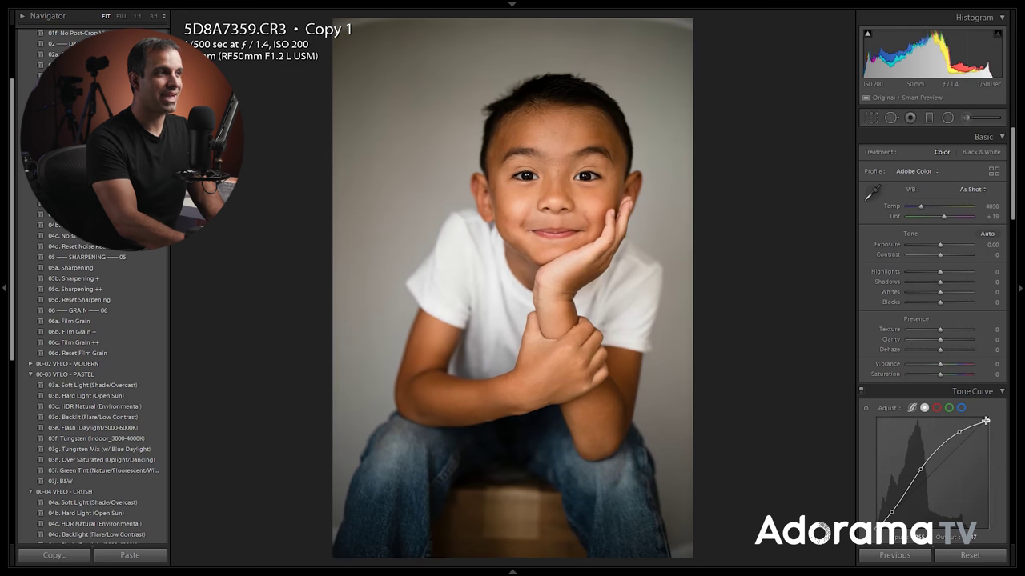
drag(876, 524, 877, 518)
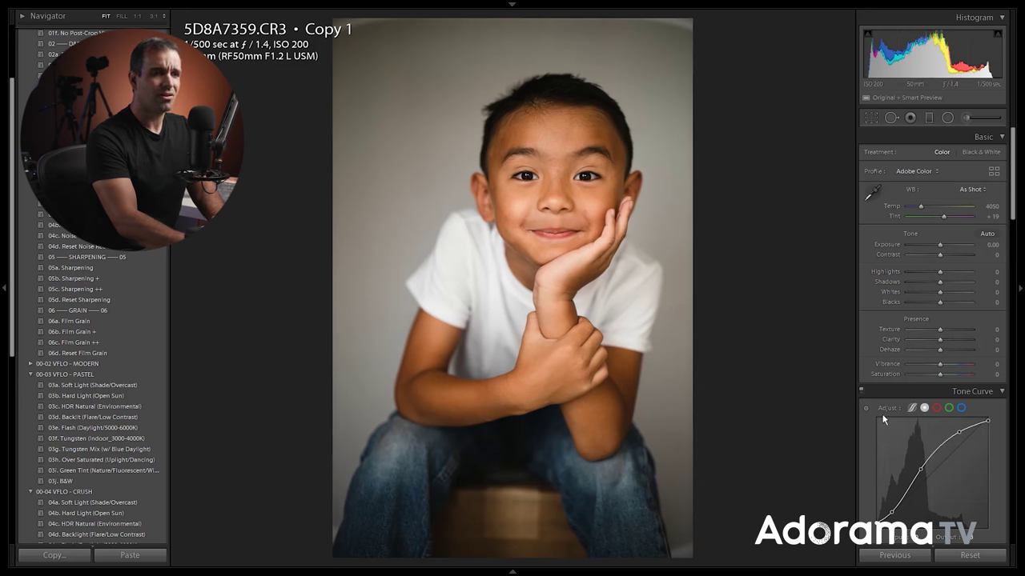
click(861, 393)
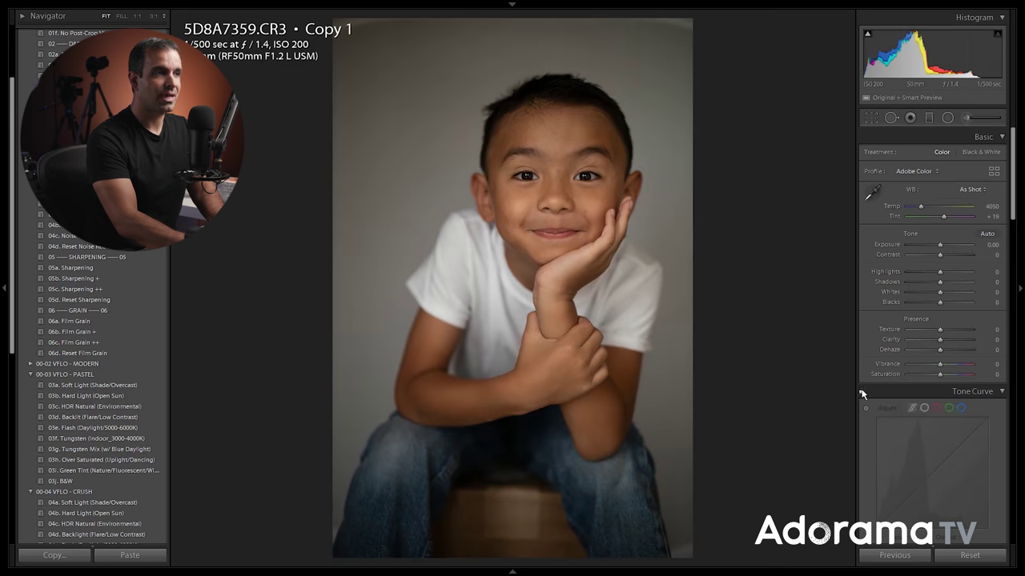
click(862, 393)
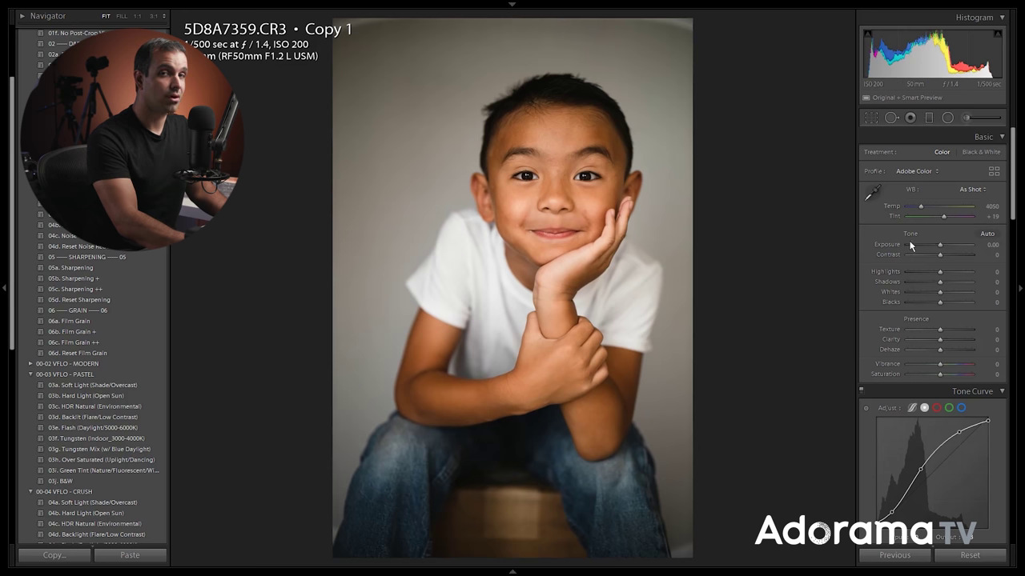
Step: Try neutral white balance samples from the grey backdrop and from the boy's white shirt sleeve
key(w)
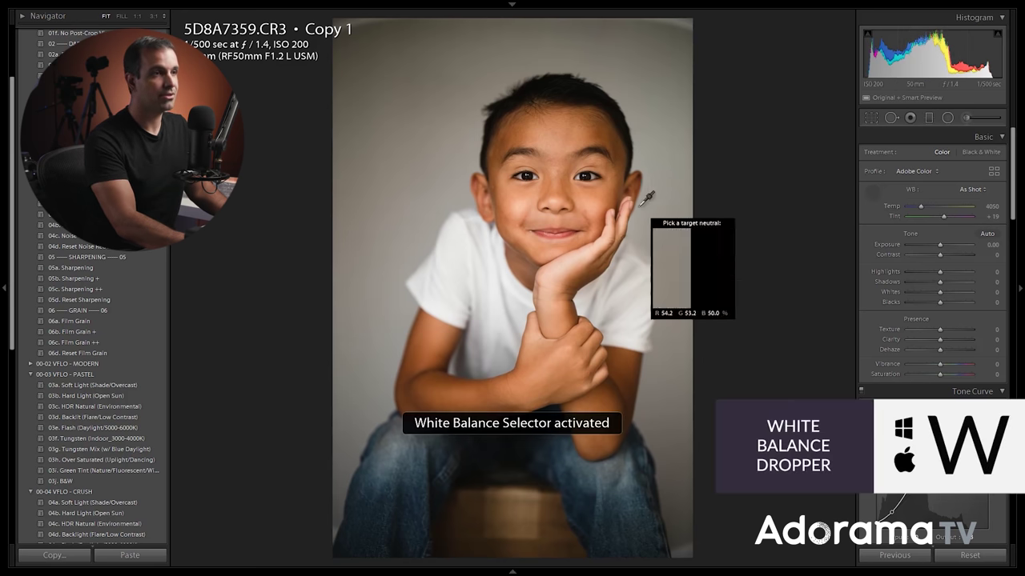
click(432, 170)
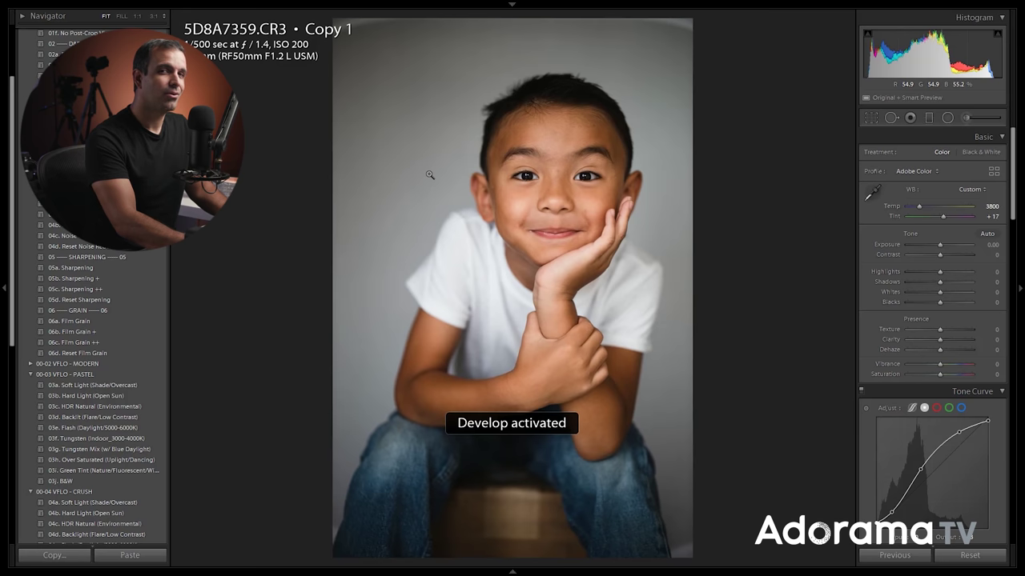
key(w)
click(455, 301)
key(w)
click(458, 304)
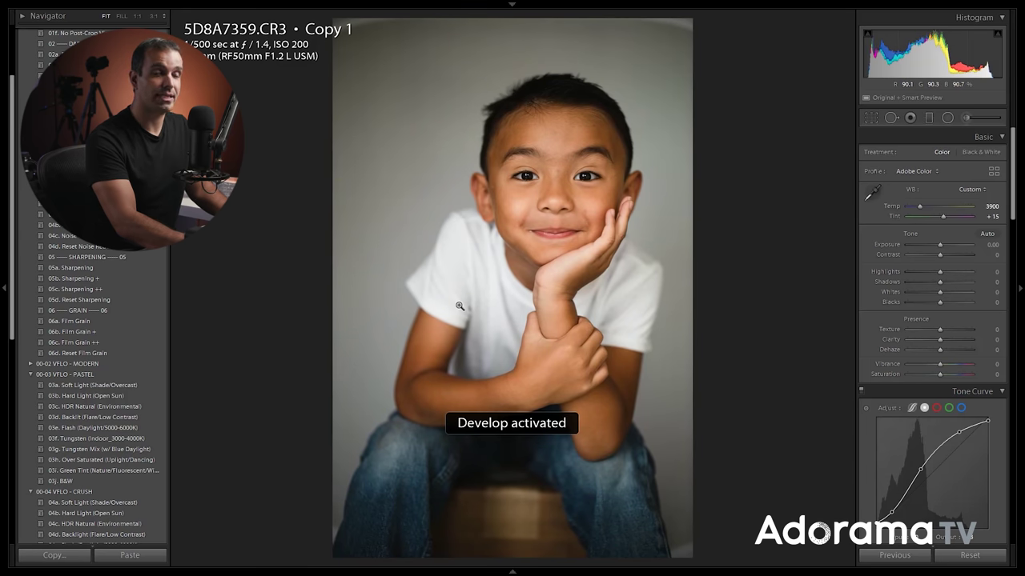
Step: Set the white balance by sampling the grey backdrop beside the boy's head as the neutral target
key(w)
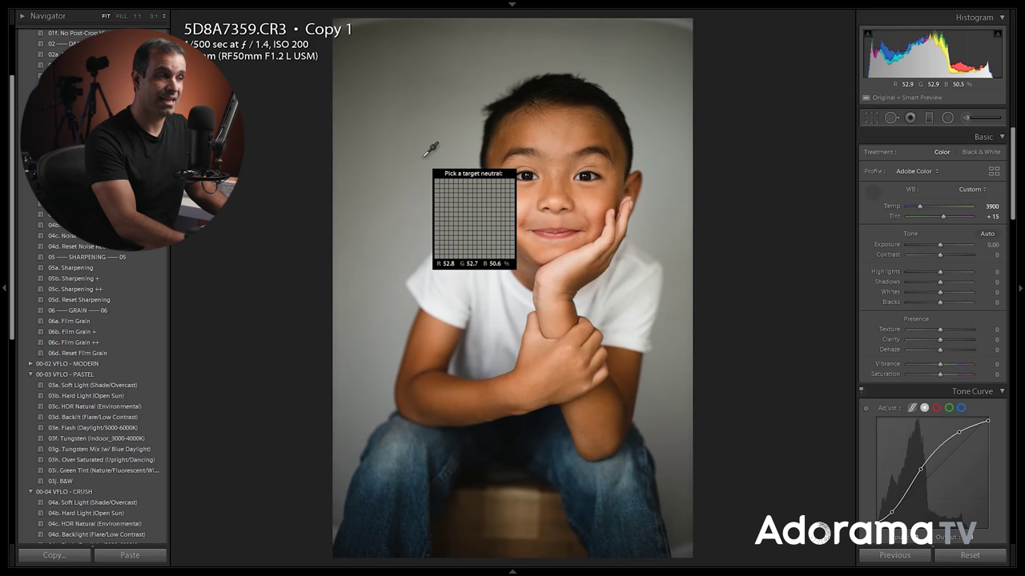
click(426, 154)
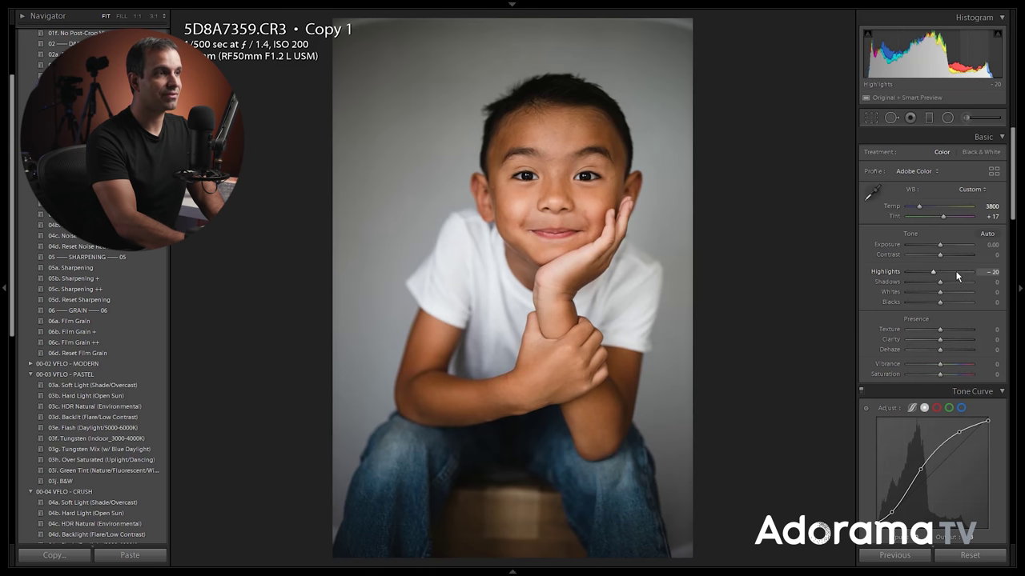
Step: Set Highlights to −20, Shadows to +25, Whites to −20 and Blacks to +20, and soften Clarity to −5
scroll(956, 276, down, 4)
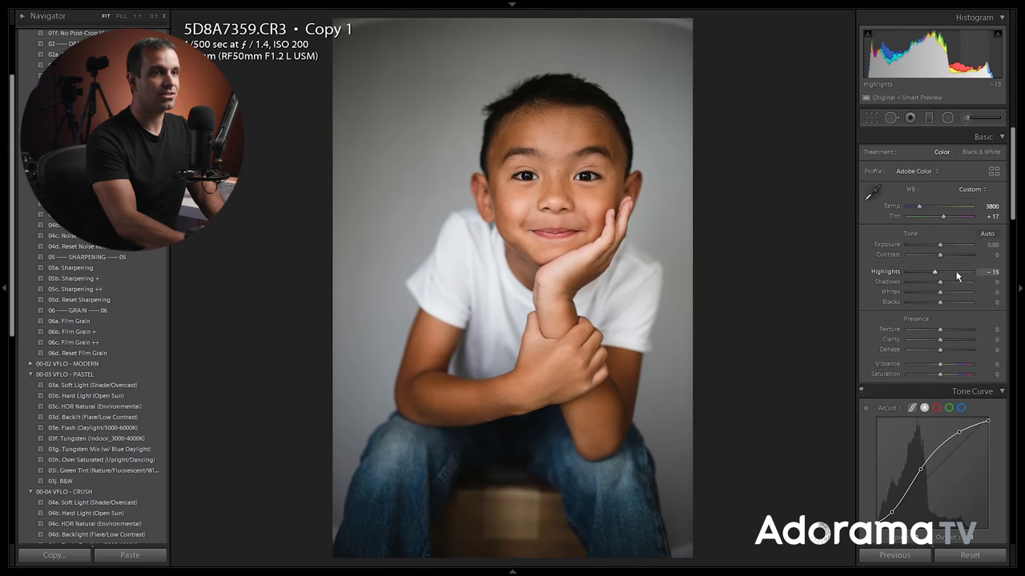
scroll(953, 294, down, 4)
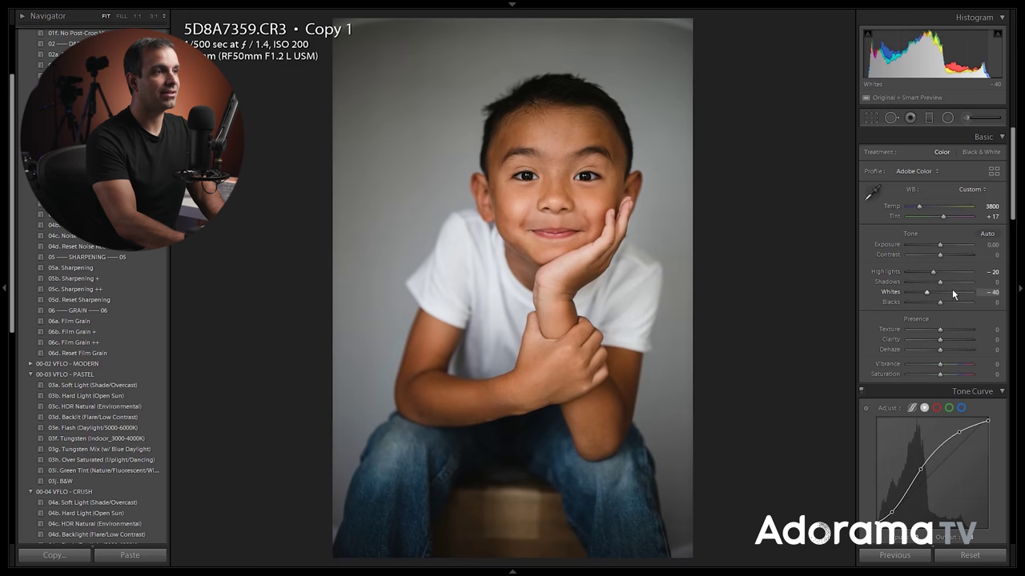
scroll(957, 286, up, 5)
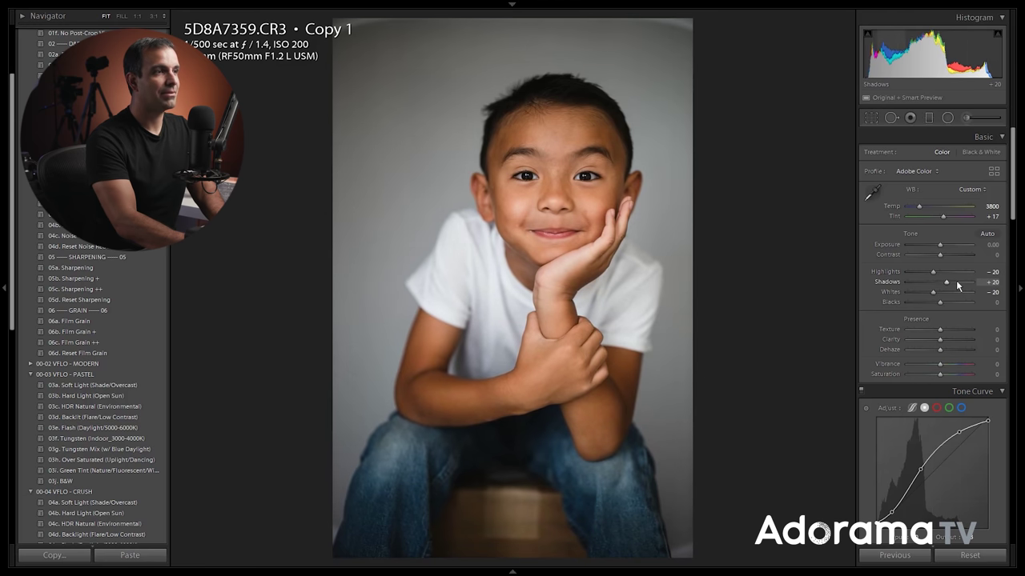
scroll(954, 303, up, 4)
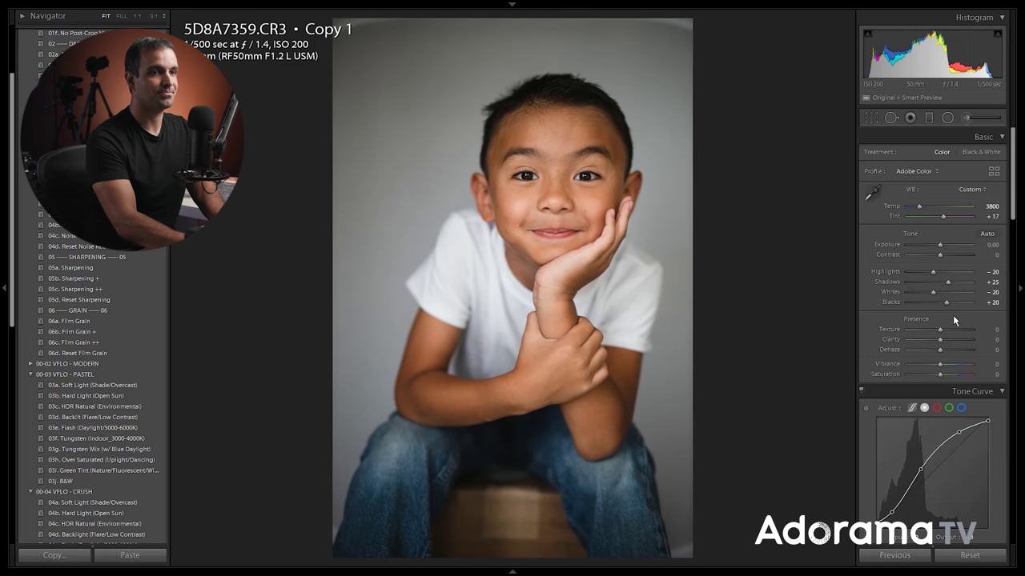
scroll(949, 340, down, 1)
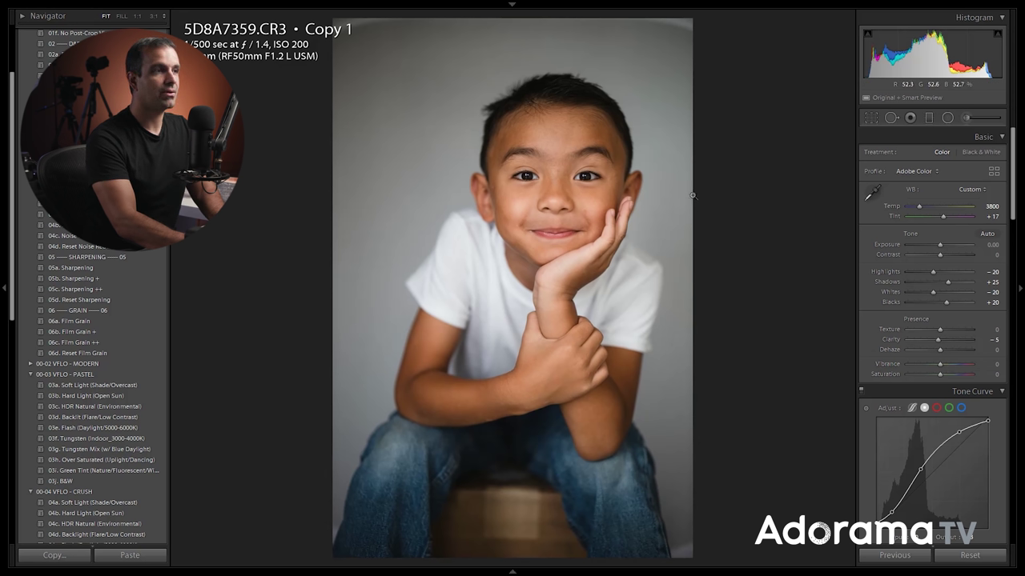
Step: Compare the virtual copy's HSL settings and skin tones with those of the preset version
scroll(914, 334, down, 3)
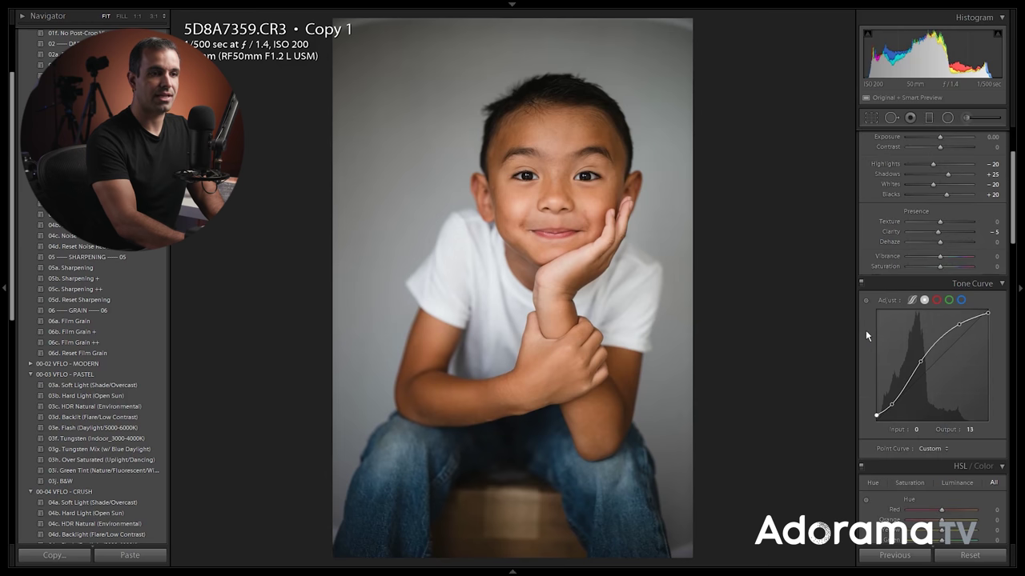
scroll(920, 320, down, 9)
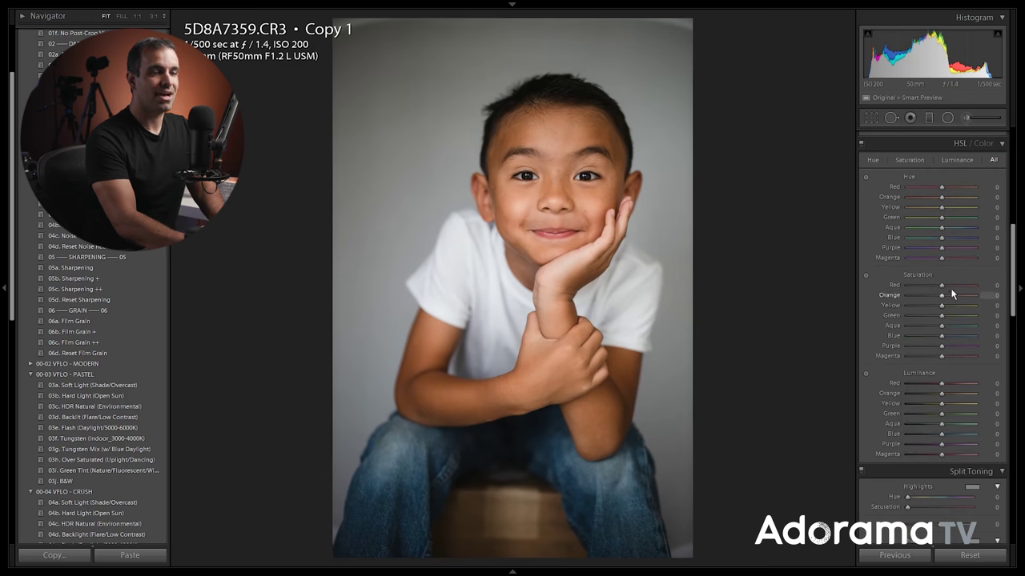
key(Left)
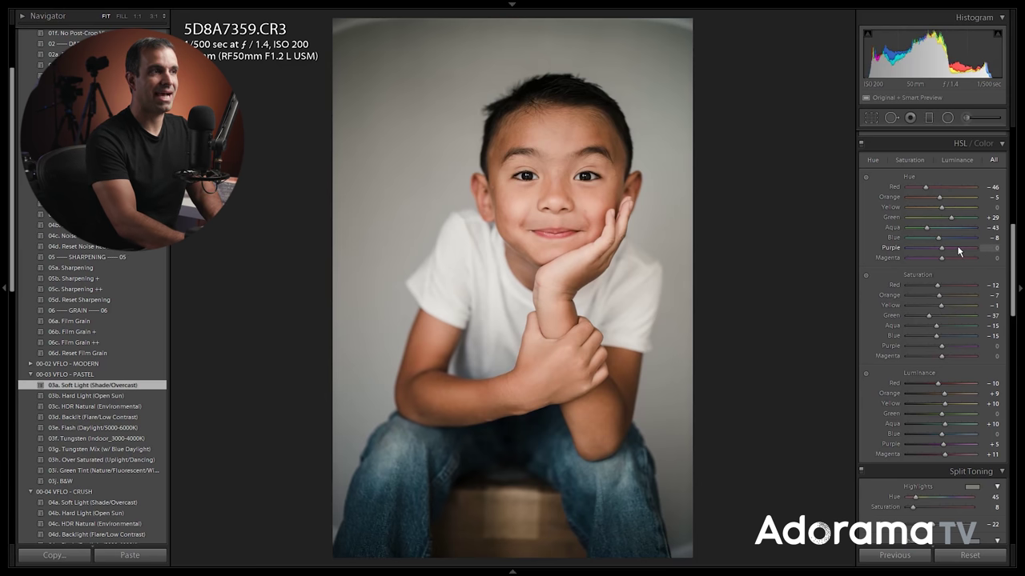
key(Right)
key(Left)
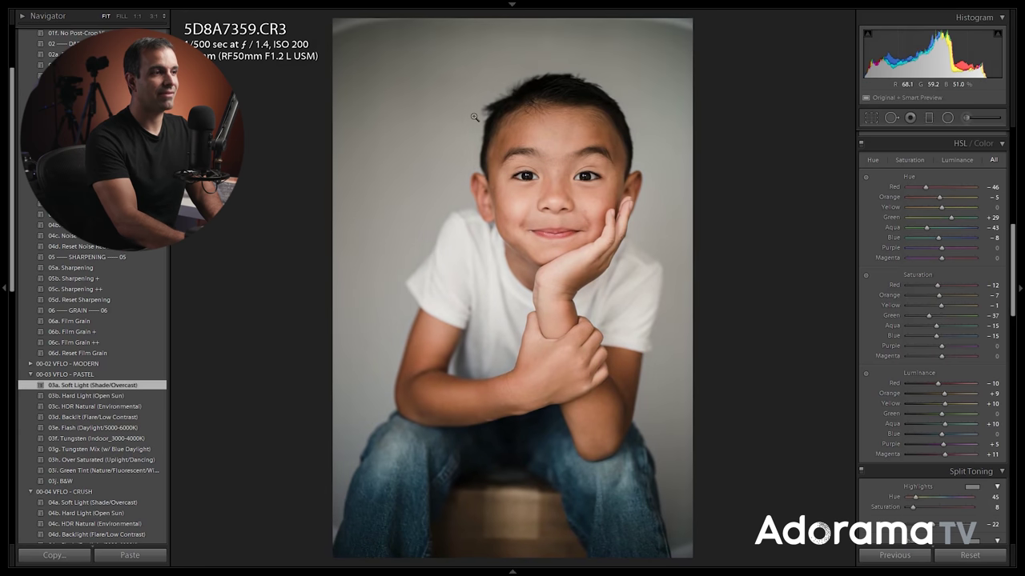
key(Right)
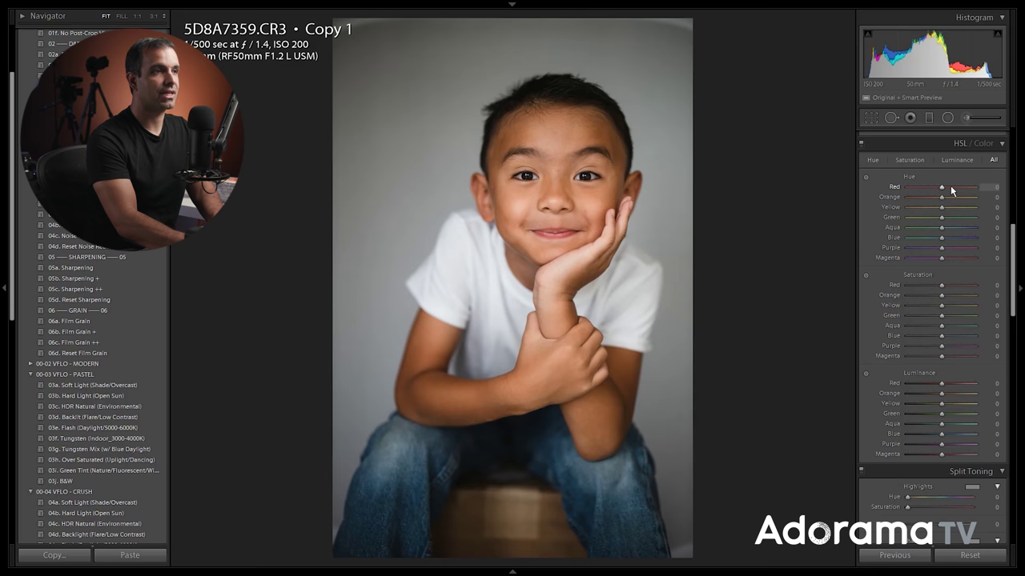
Step: Reduce the HSL saturation to −11 for Red and −18 for Orange by targeting the skin, and to −25 for Blue
click(865, 277)
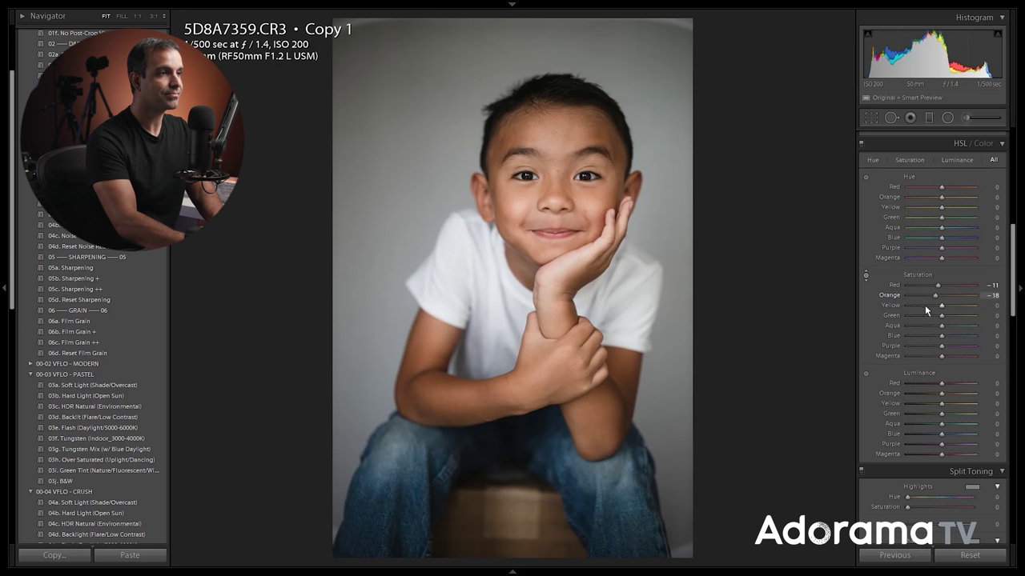
scroll(948, 334, down, 4)
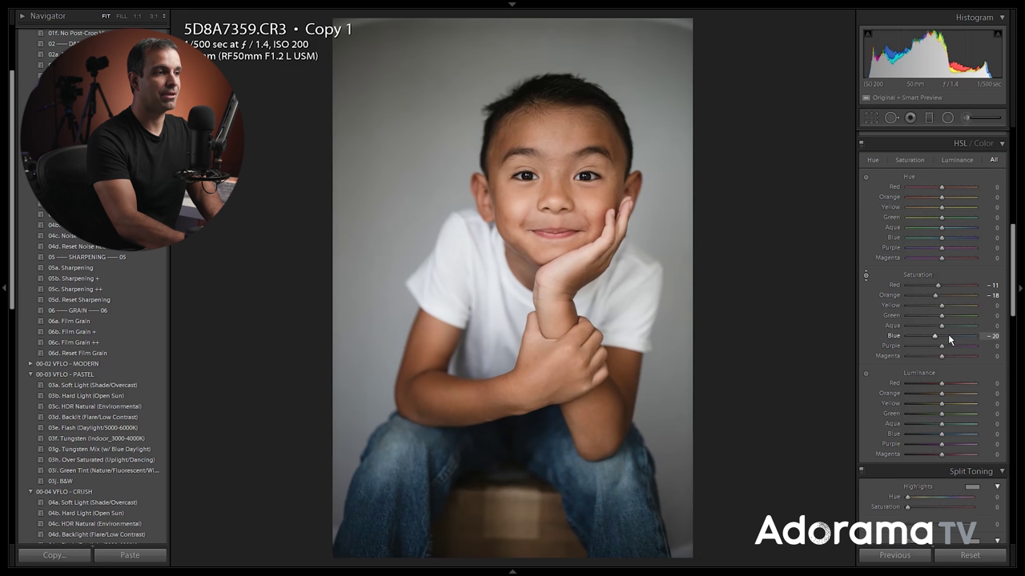
scroll(948, 334, up, 1)
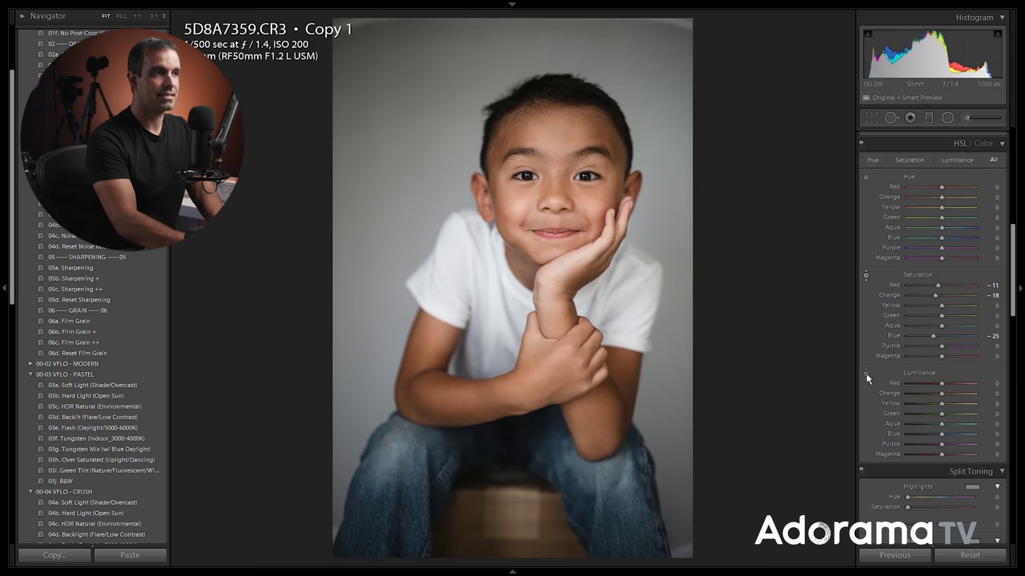
Step: Set the HSL luminance to +10 for Orange and +2 for Yellow to brighten the skin slightly
scroll(950, 393, up, 4)
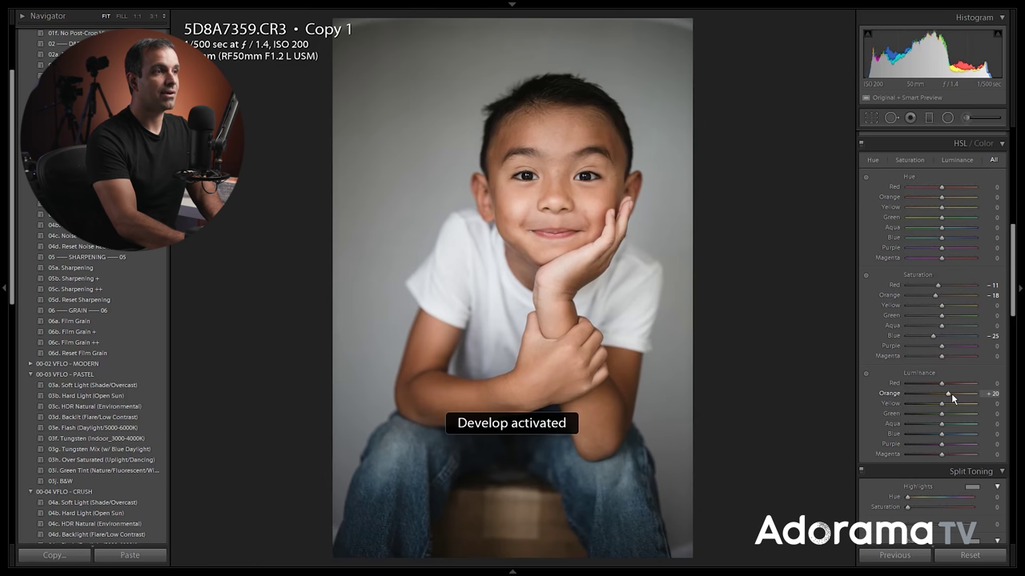
scroll(951, 393, down, 4)
scroll(951, 393, up, 4)
scroll(951, 393, down, 4)
scroll(951, 393, up, 4)
scroll(951, 393, down, 4)
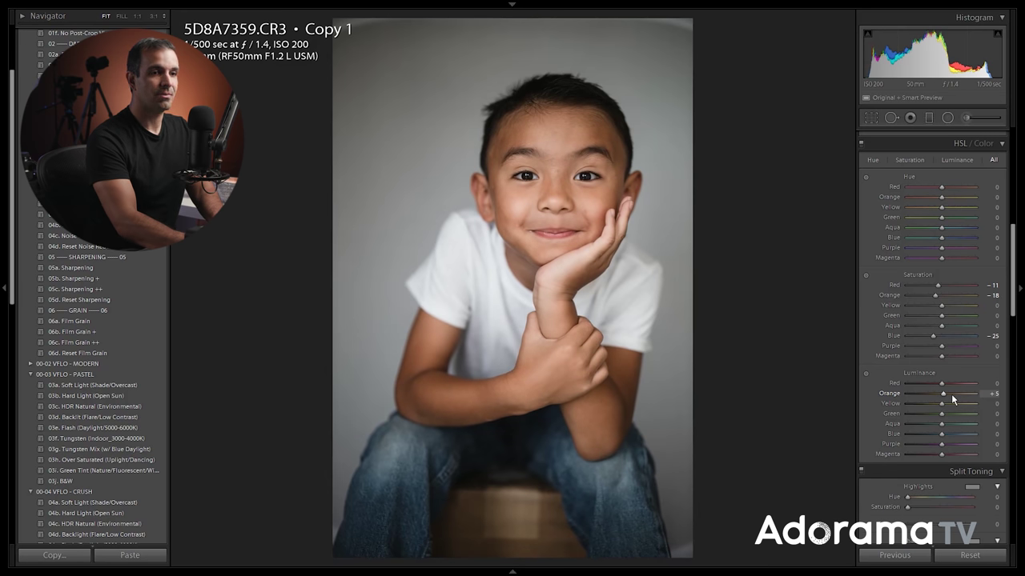
scroll(949, 402, up, 1)
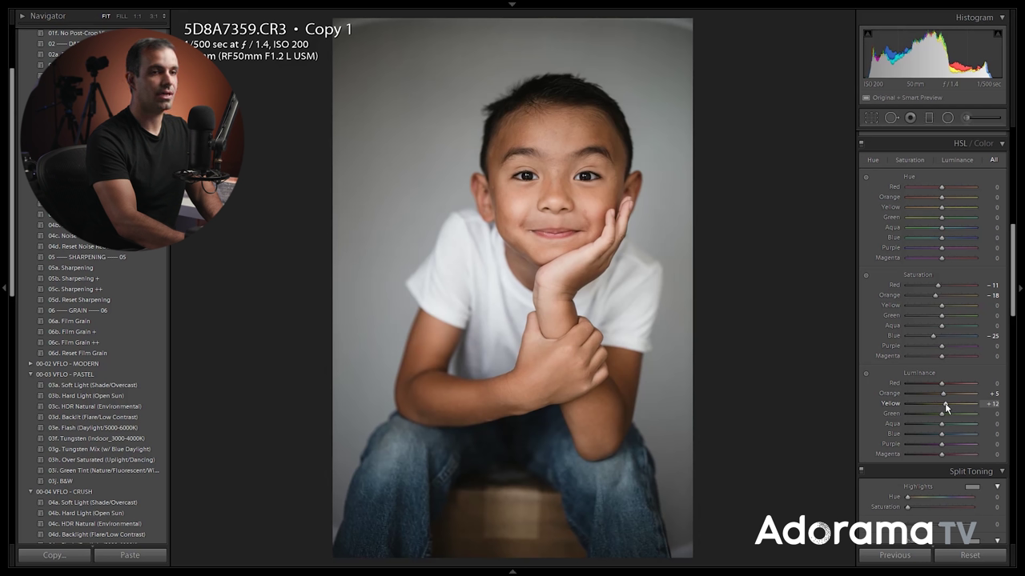
scroll(953, 393, up, 1)
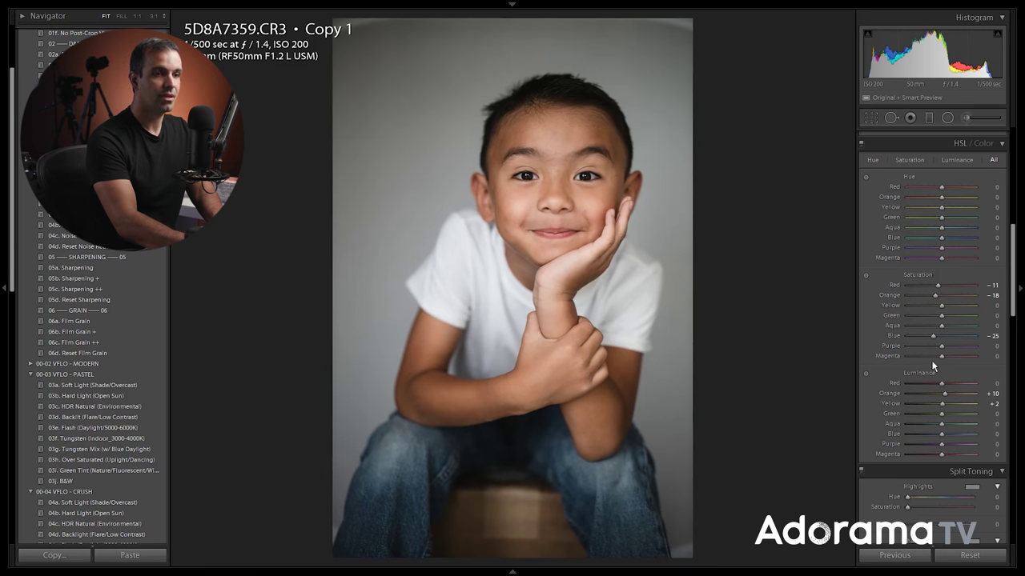
Step: Tint the split toning highlights a warm tone with Hue 33 and Saturation 8
scroll(933, 364, down, 3)
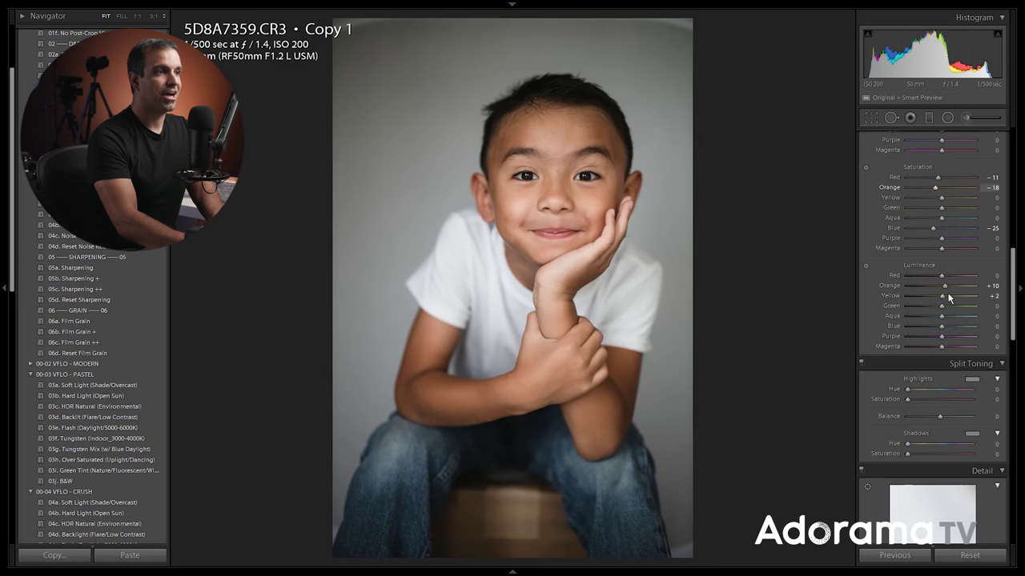
click(972, 381)
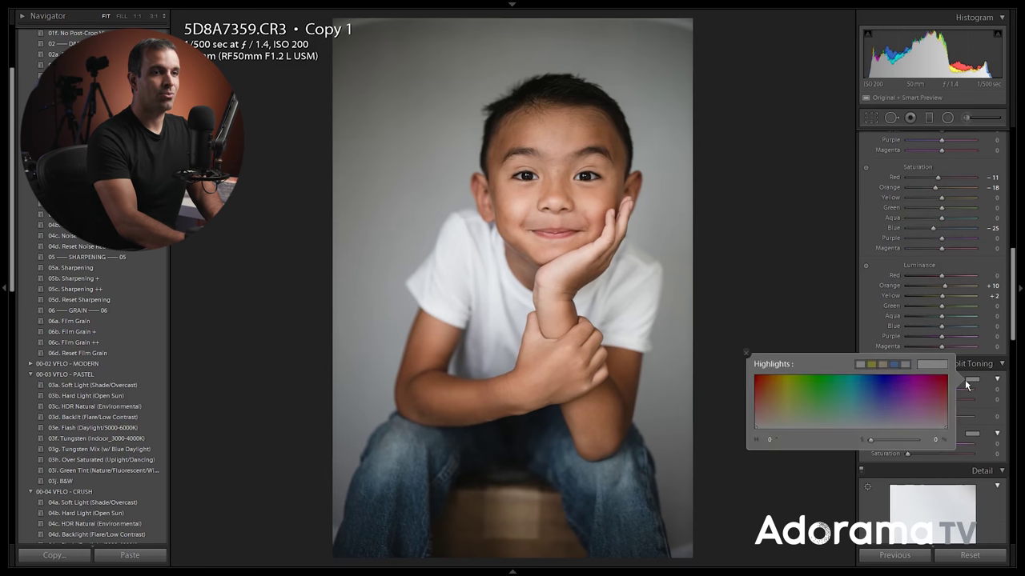
click(803, 412)
drag(807, 407, 581, 259)
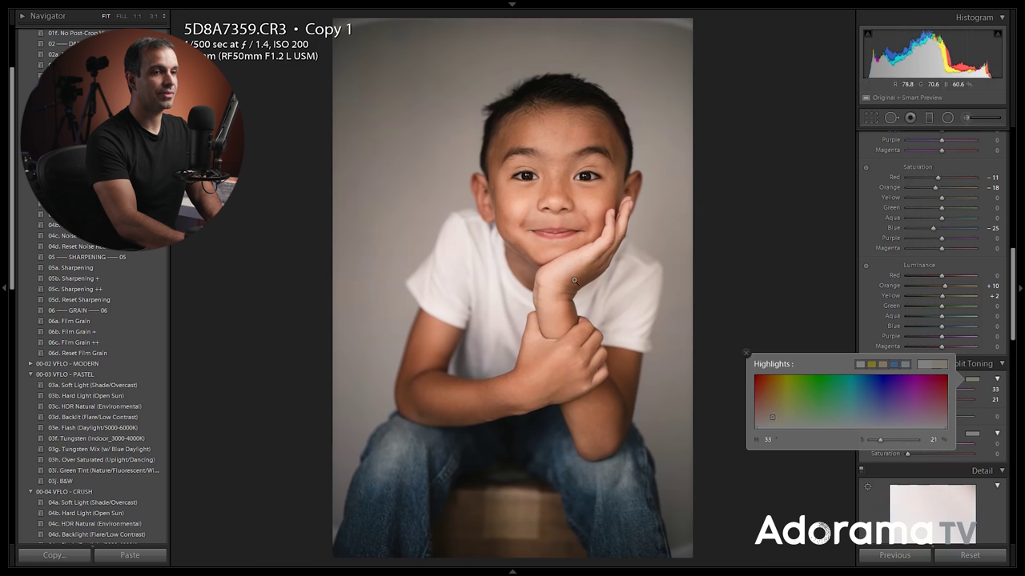
drag(881, 441, 874, 443)
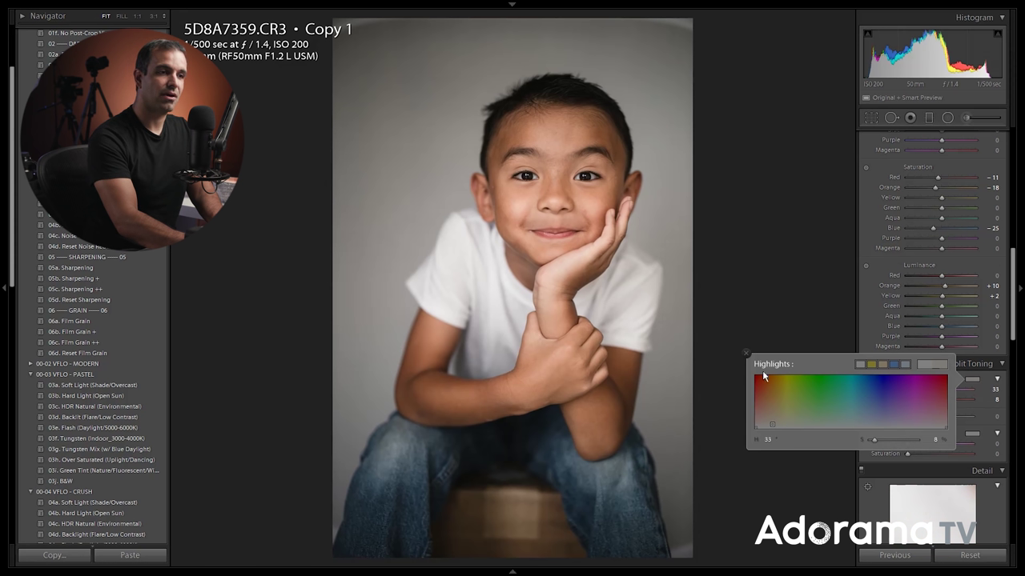
Step: Tint the split toning shadows a cool blue with Hue 224 and Saturation 9
click(971, 433)
drag(891, 443, 571, 457)
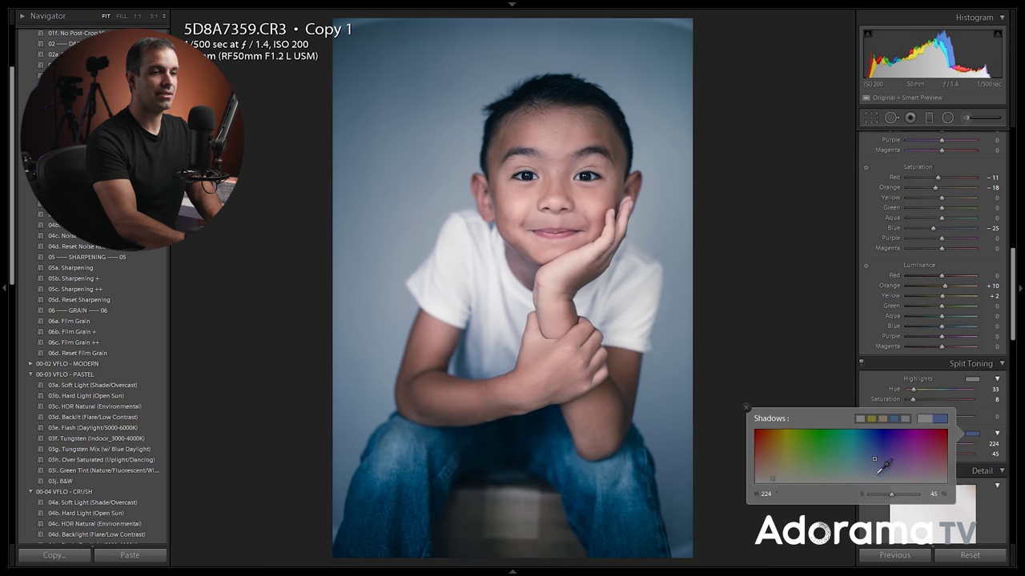
drag(874, 497, 876, 497)
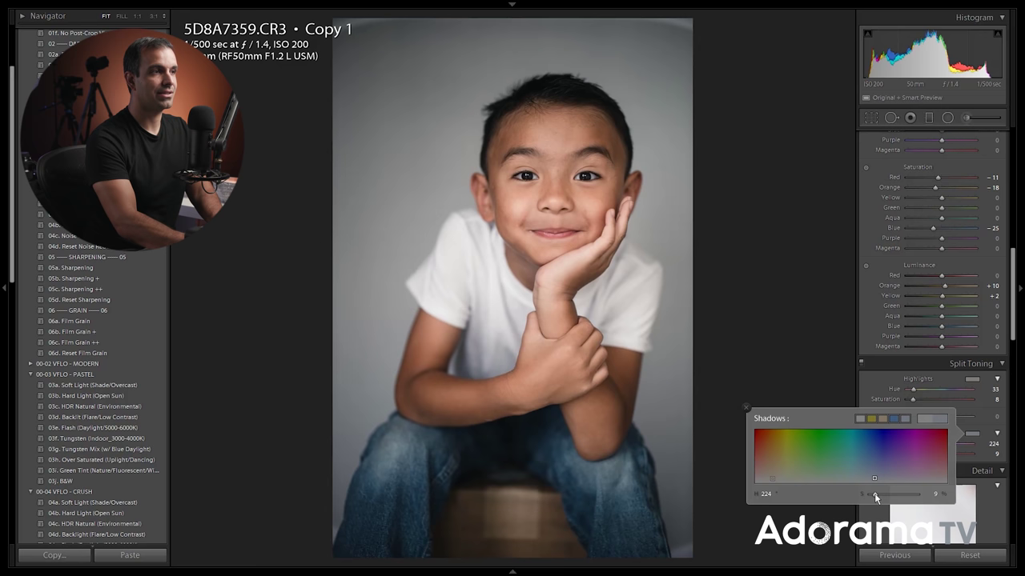
click(782, 316)
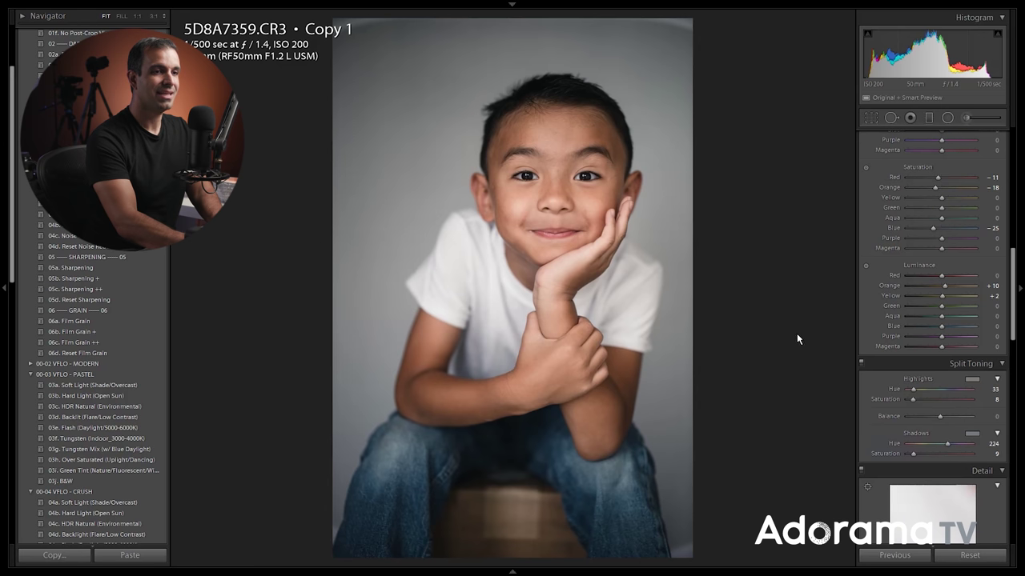
Step: Compare the portrait with and without the split toning effect
click(862, 365)
click(862, 364)
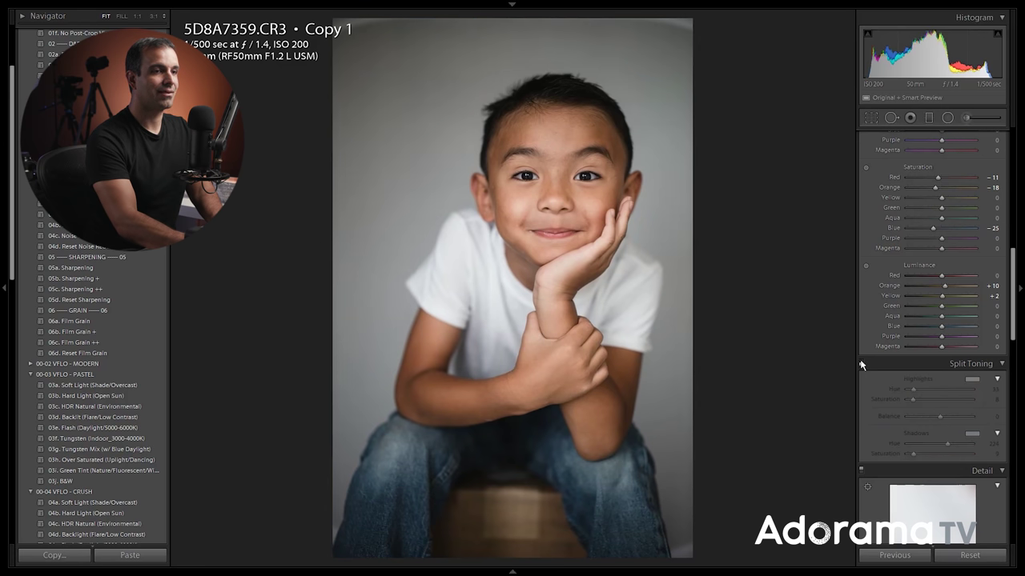
click(862, 364)
click(861, 365)
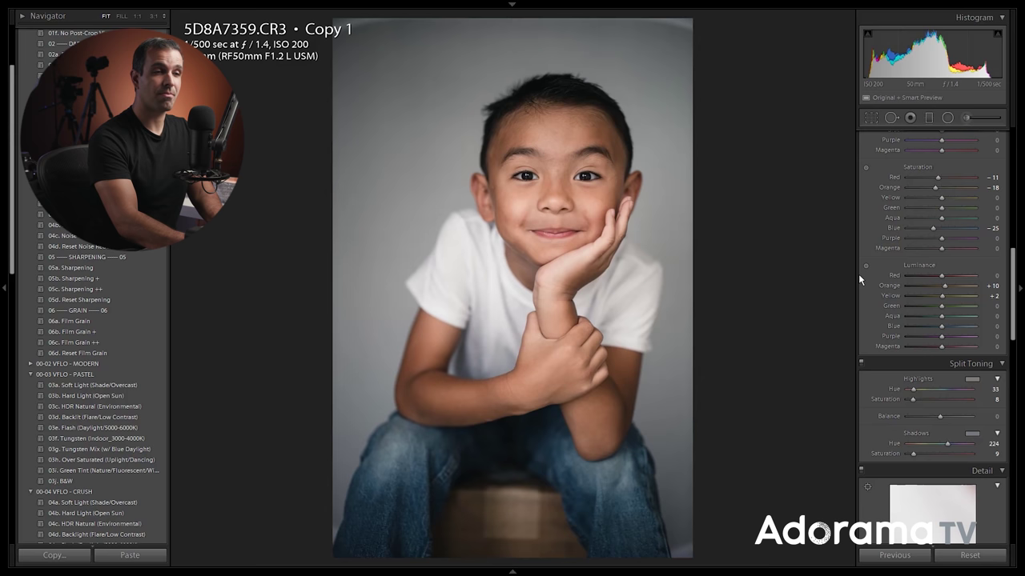
Step: Check the face at 1:1, then set the sharpening Amount to 80 and Radius to 1.1
scroll(927, 354, down, 6)
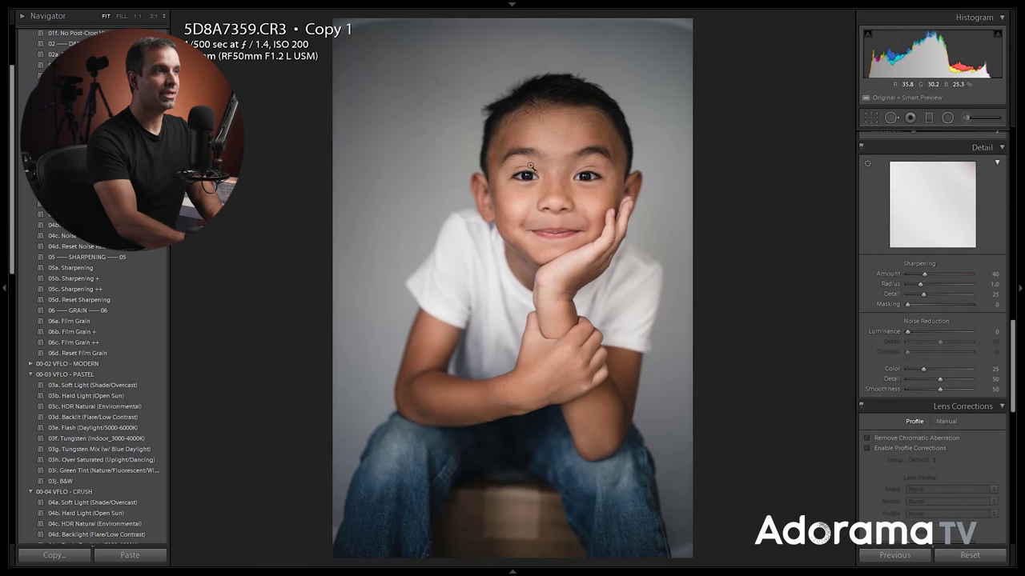
click(552, 178)
drag(599, 178, 542, 234)
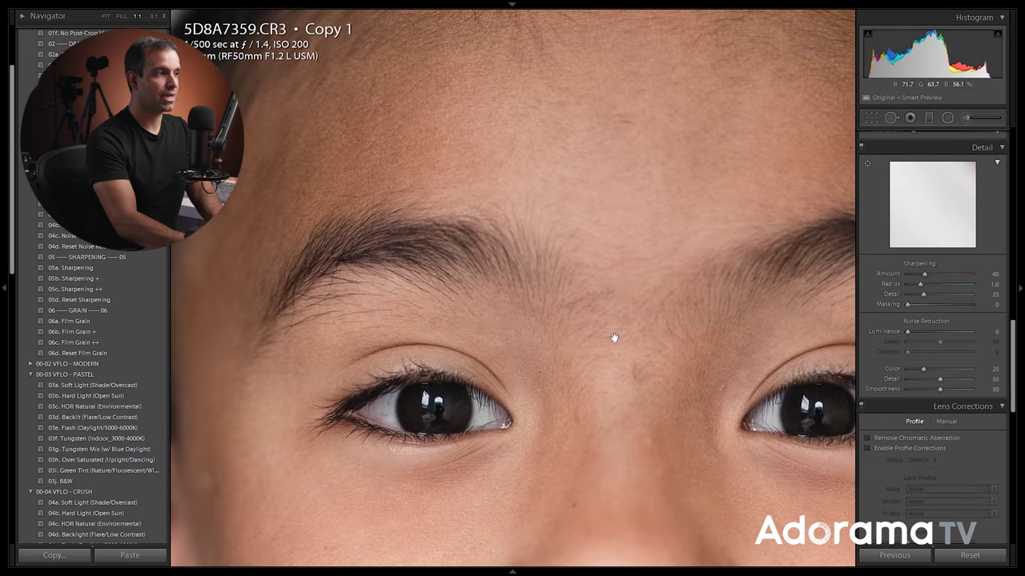
click(623, 359)
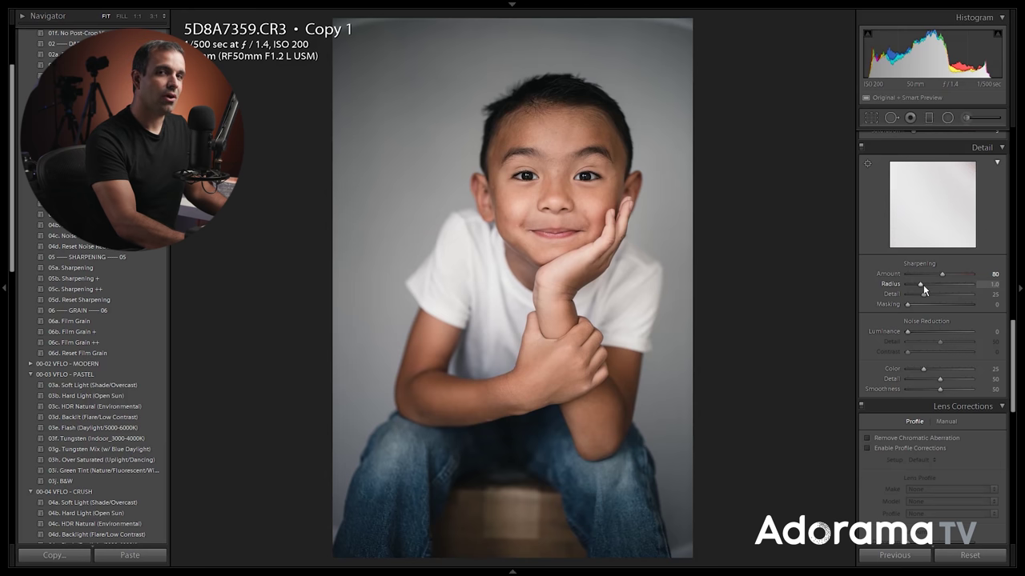
key(z)
click(676, 300)
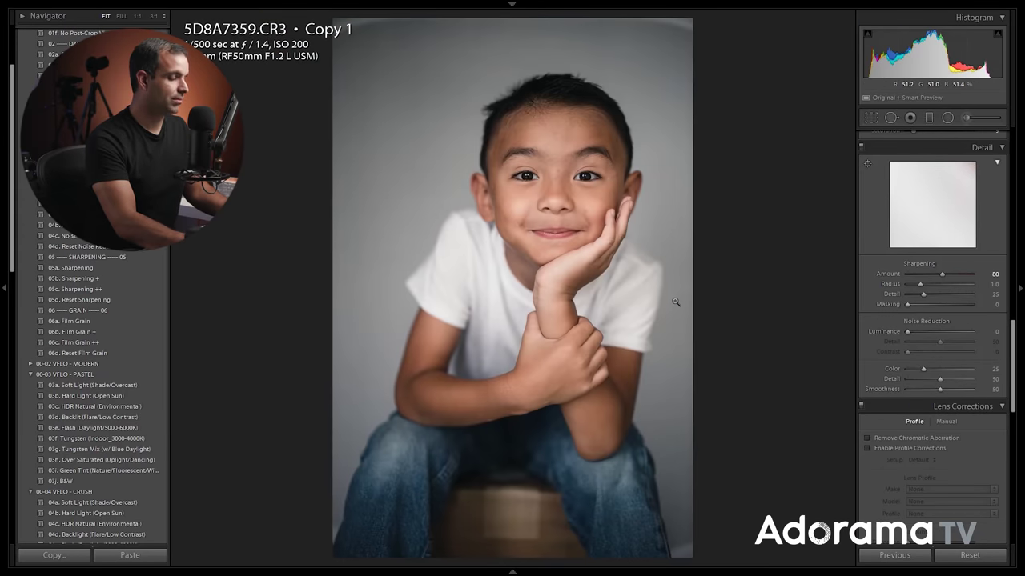
key(alt)
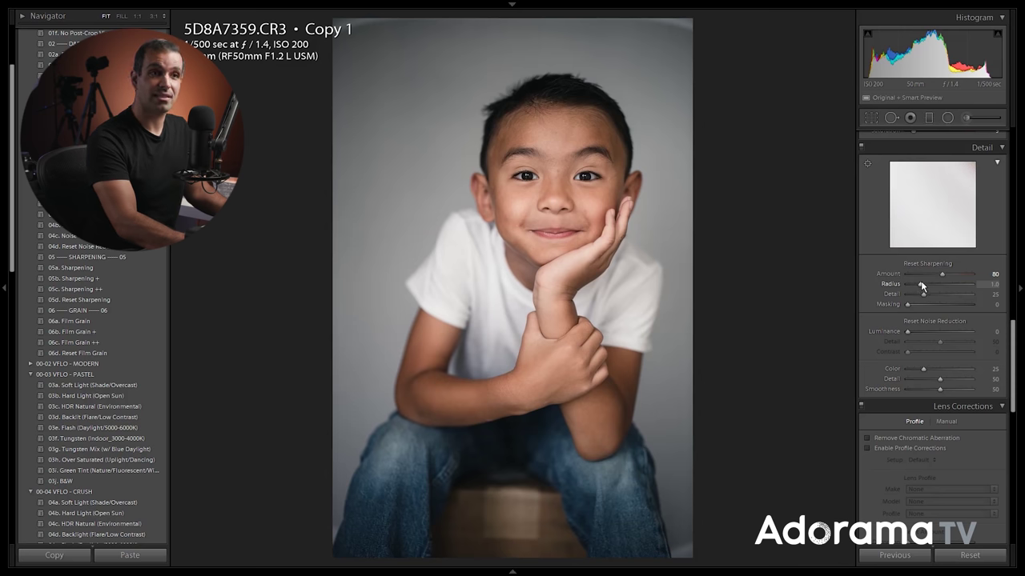
drag(922, 287, 919, 286)
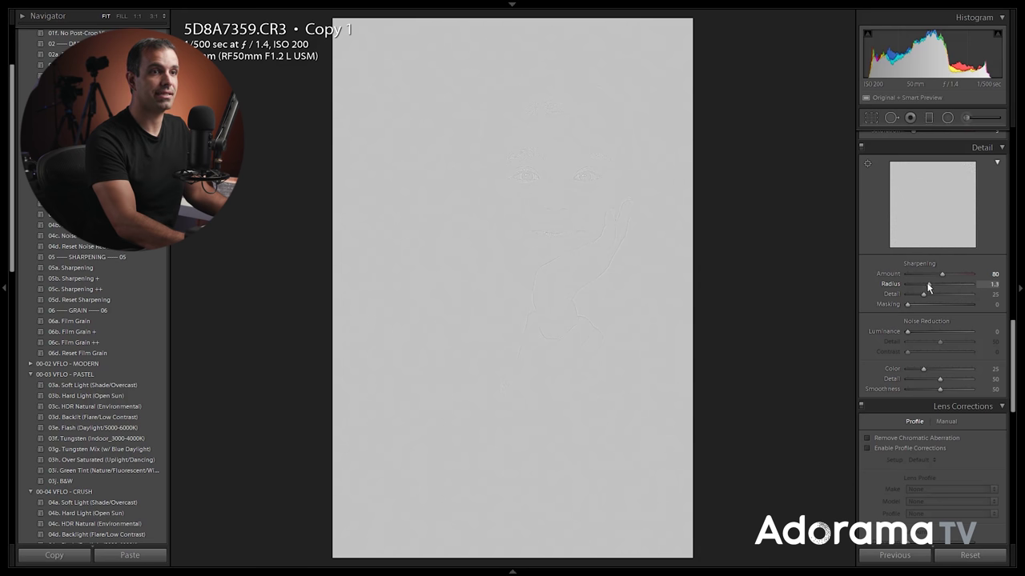
drag(920, 283, 921, 286)
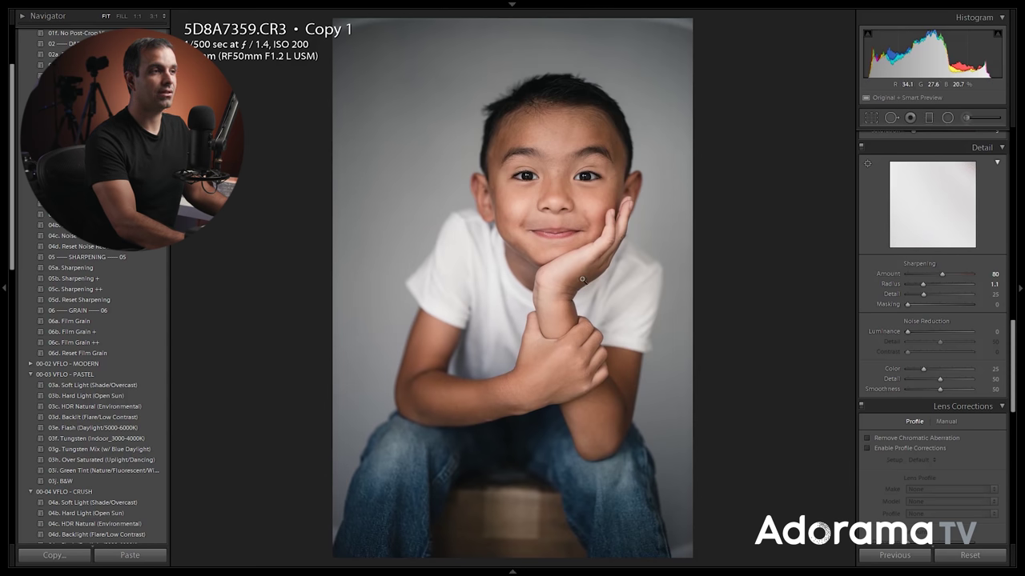
Step: Set the sharpening Detail to 15, judging its effect on the boy's skin texture at 1:1
drag(923, 294, 927, 296)
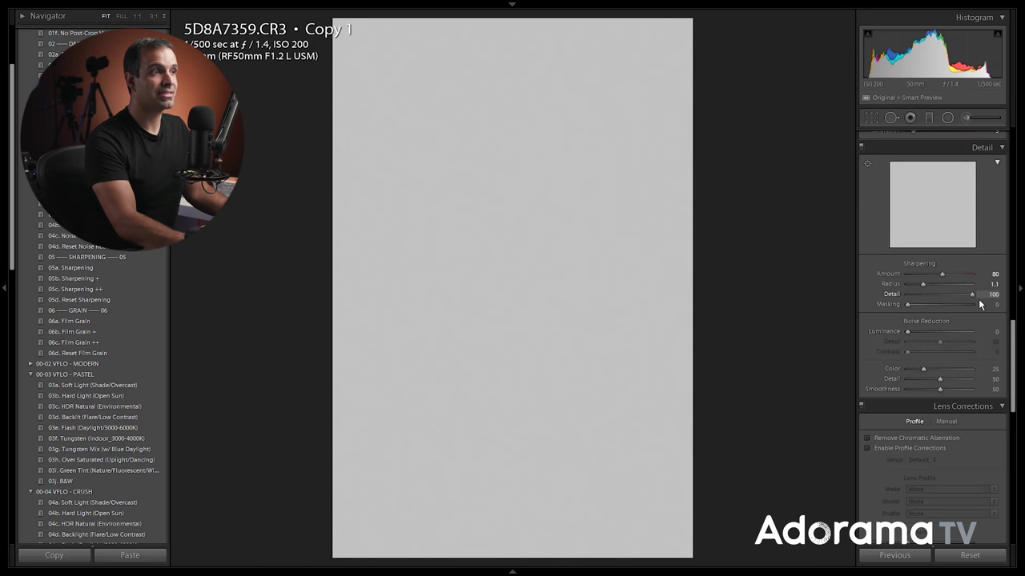
drag(922, 318, 947, 321)
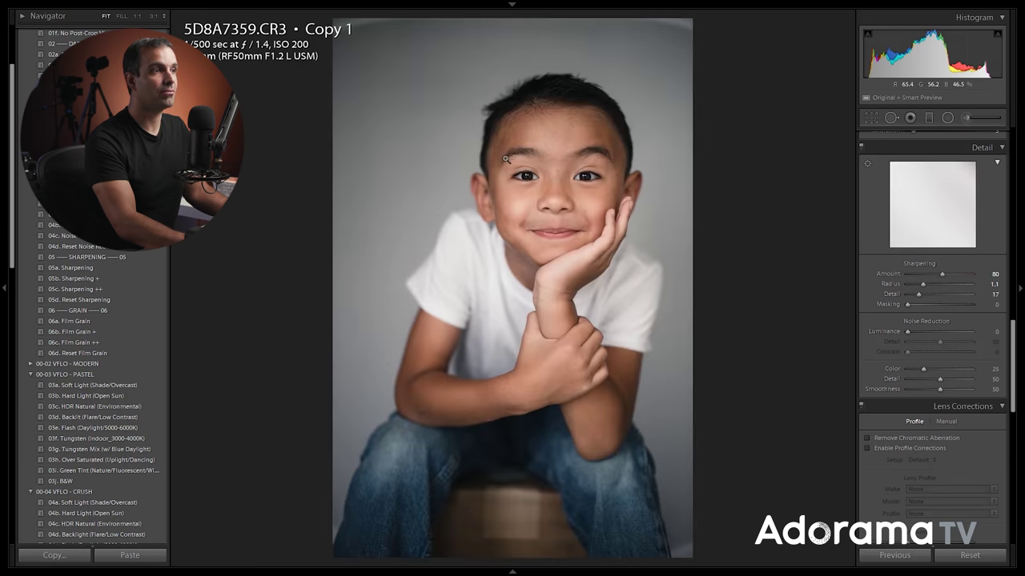
click(545, 178)
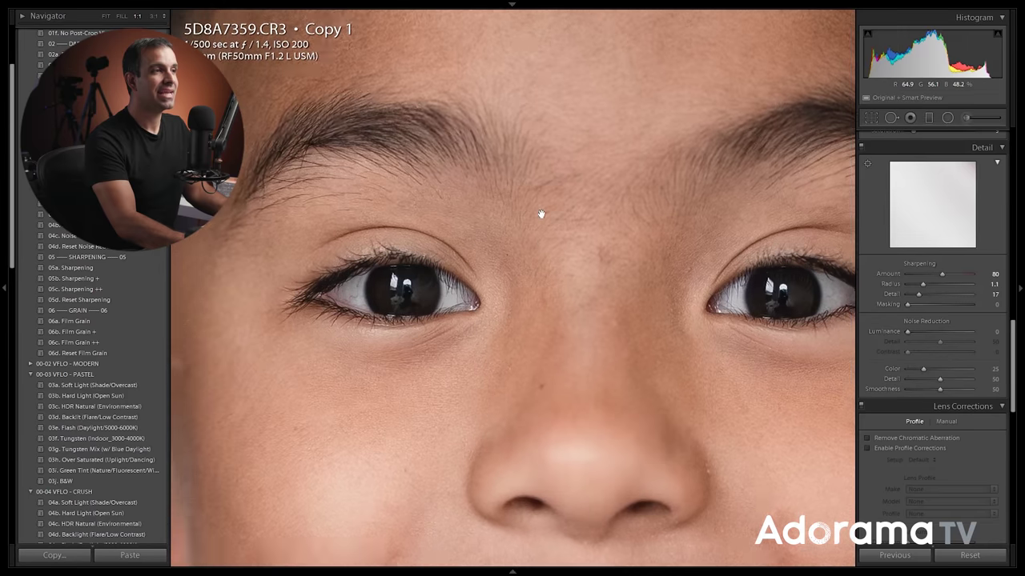
drag(550, 250, 650, 70)
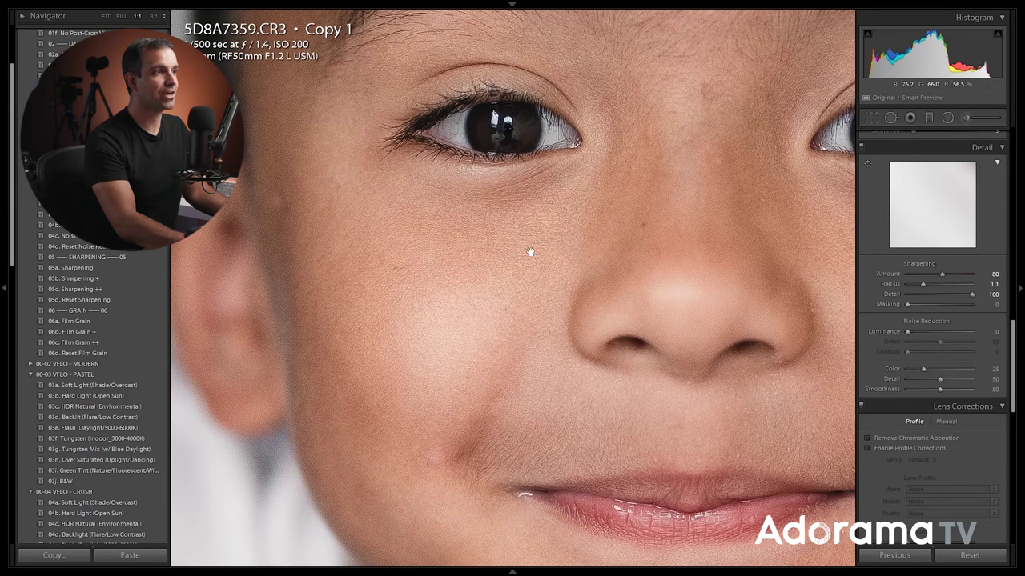
drag(923, 299, 917, 301)
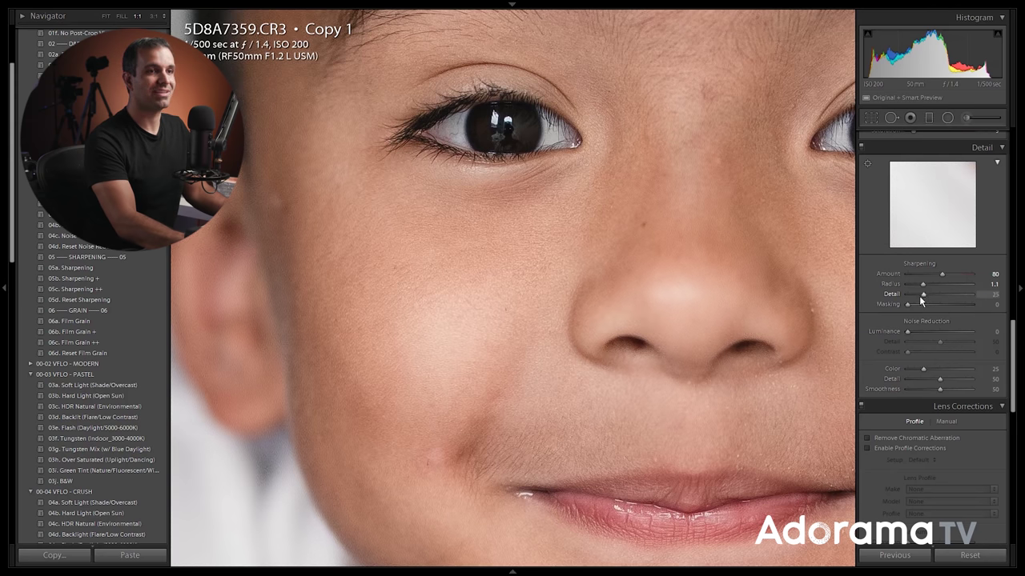
key(Down)
key(Down)
key(Down)
key(Down)
key(Down)
key(Down)
key(Down)
key(Down)
key(Down)
key(Down)
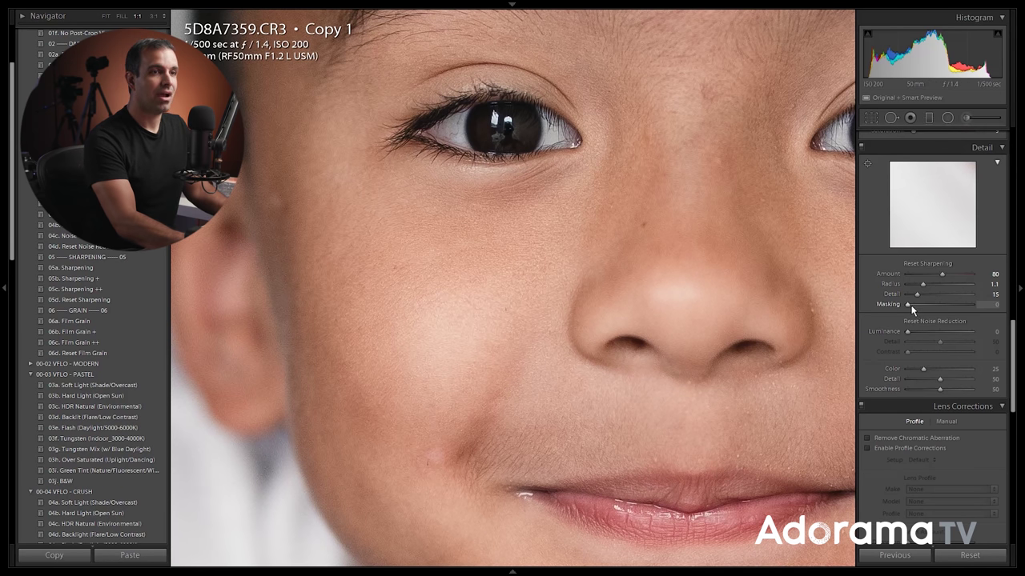
Step: Limit sharpening to the edges with Masking at 79, and raise the sharpening Amount to 100
alt+click(522, 275)
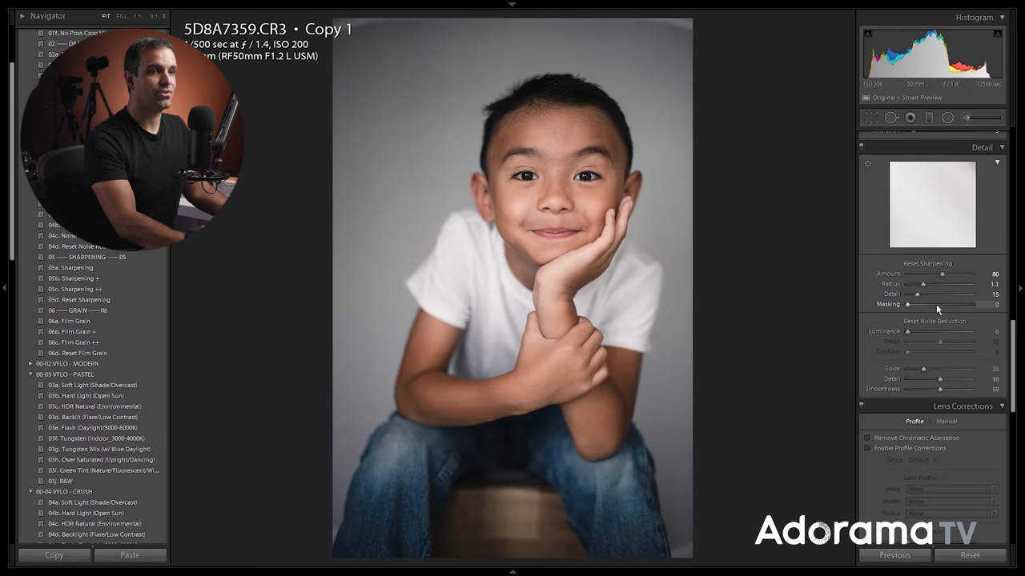
drag(913, 306, 960, 308)
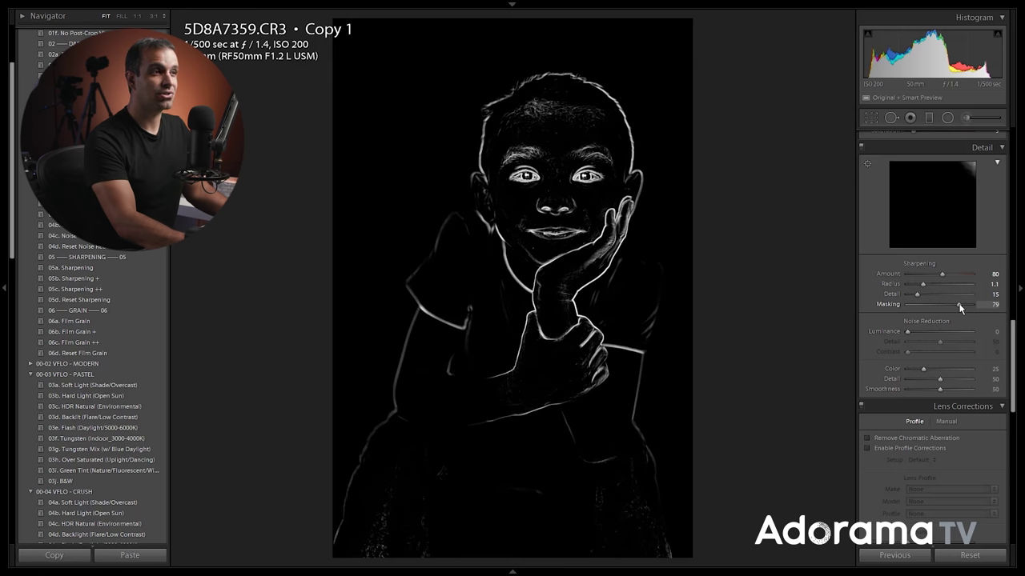
drag(959, 307, 960, 307)
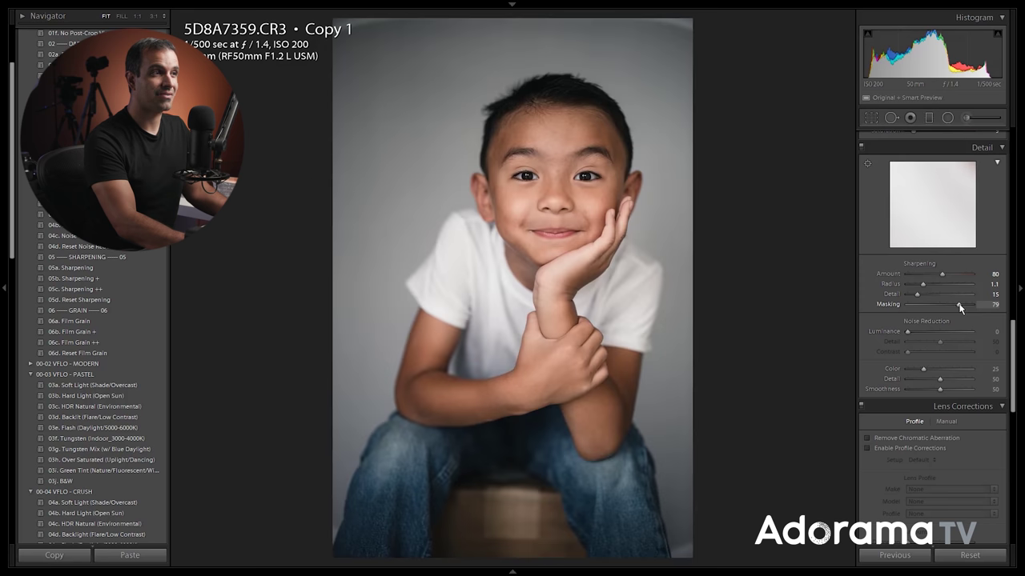
click(531, 182)
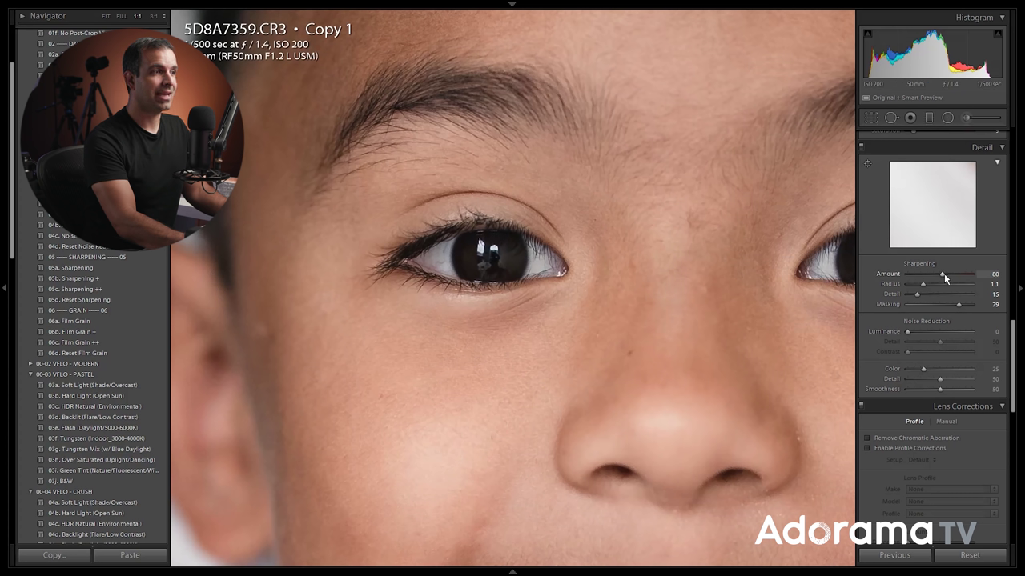
drag(944, 274, 1018, 262)
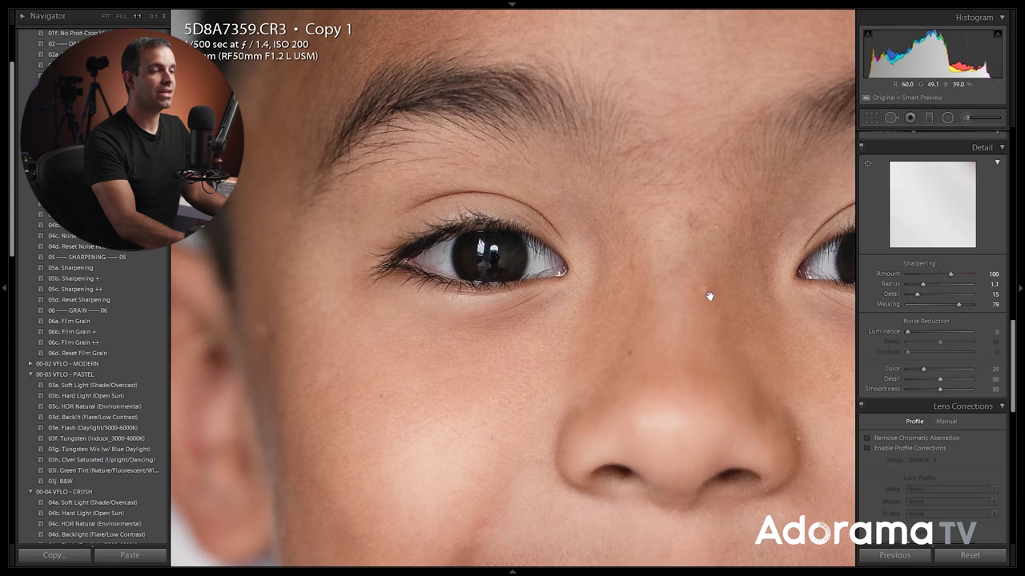
click(606, 360)
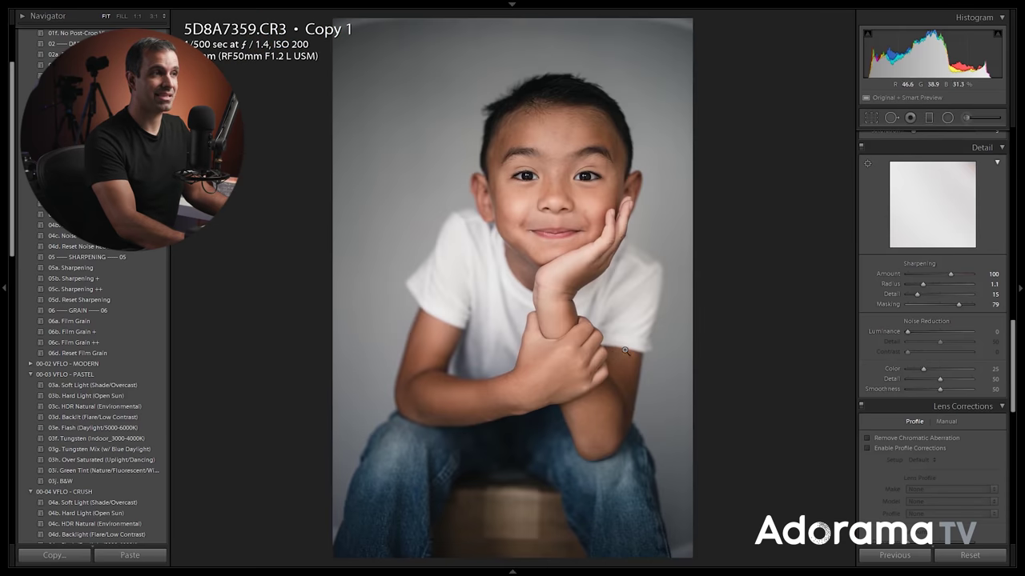
Step: Set the noise reduction Luminance to 15 and the sharpening Amount to 120, judging the boy's face at 1:1
click(528, 210)
drag(922, 334, 926, 334)
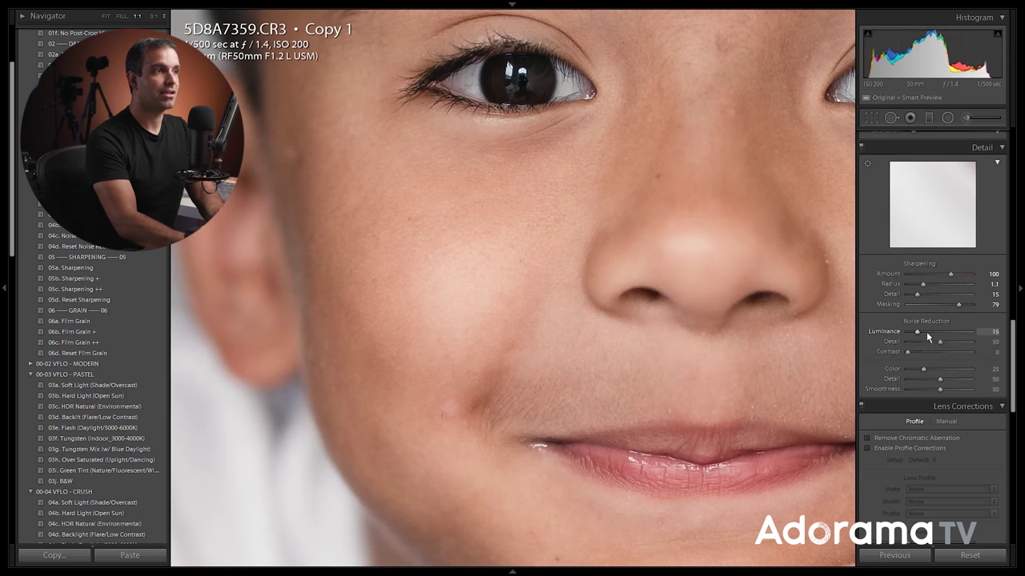
drag(725, 156, 691, 188)
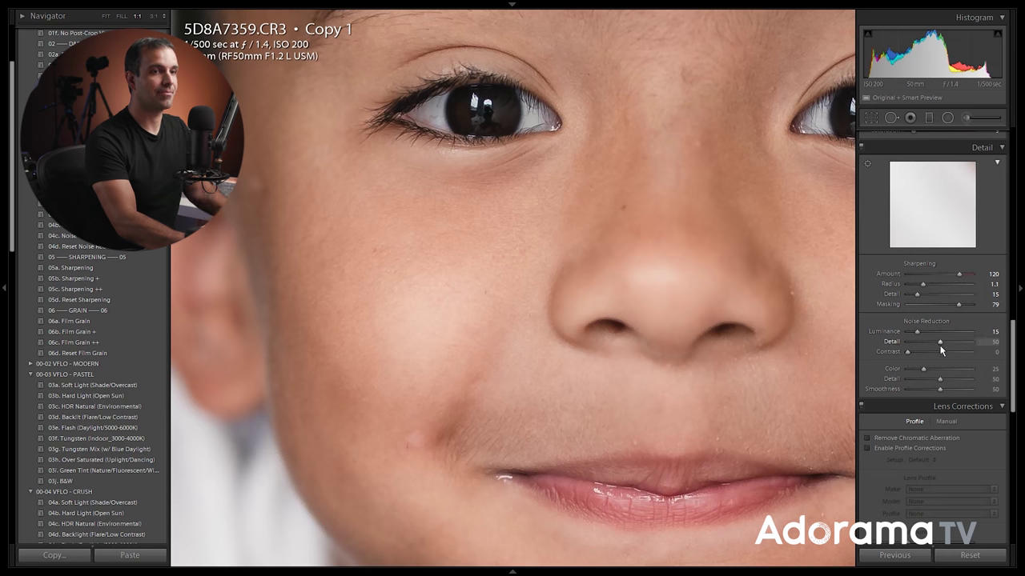
Step: Try different luminance noise reduction Detail settings on the face at 1:1 and return the value to 50
drag(941, 345, 902, 349)
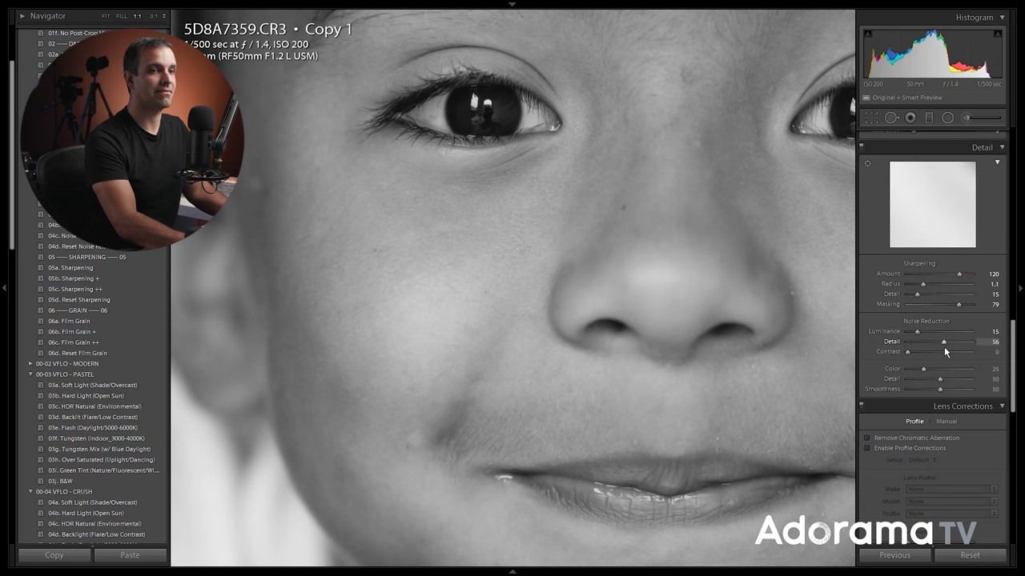
drag(944, 352, 941, 344)
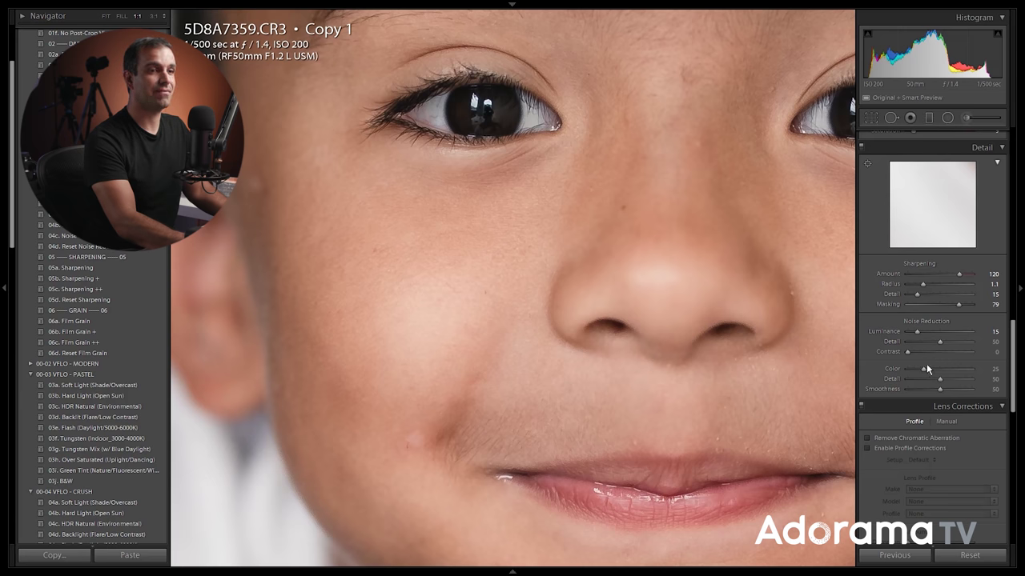
click(553, 254)
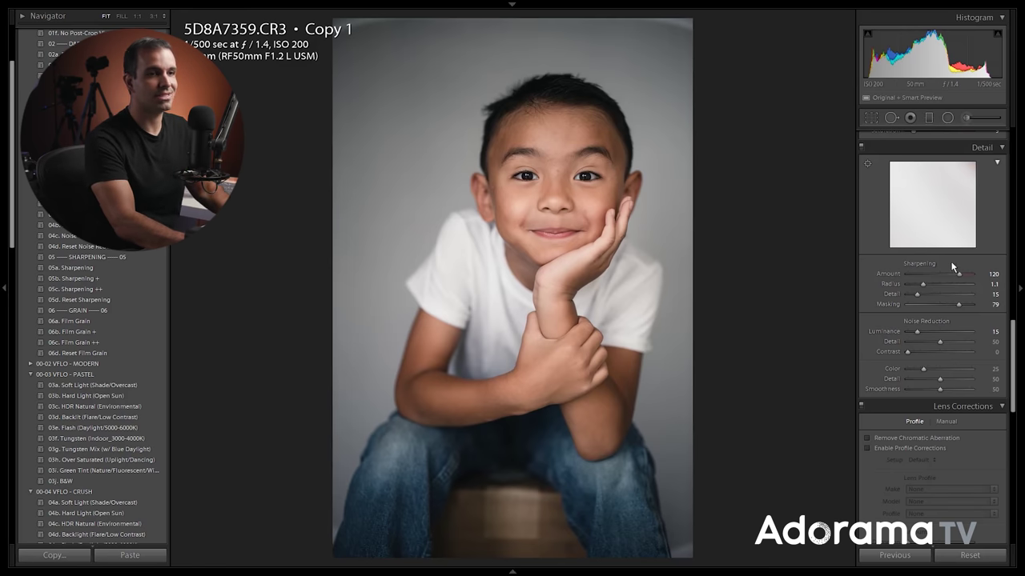
Step: Enable lens profile corrections for the portrait, comparing the photo with and without them
scroll(952, 266, down, 3)
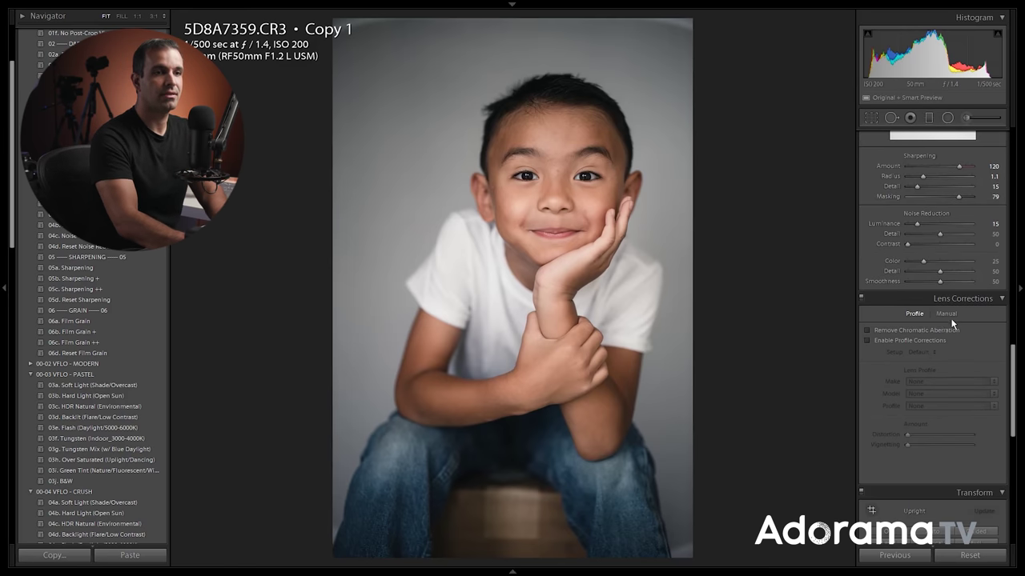
click(872, 341)
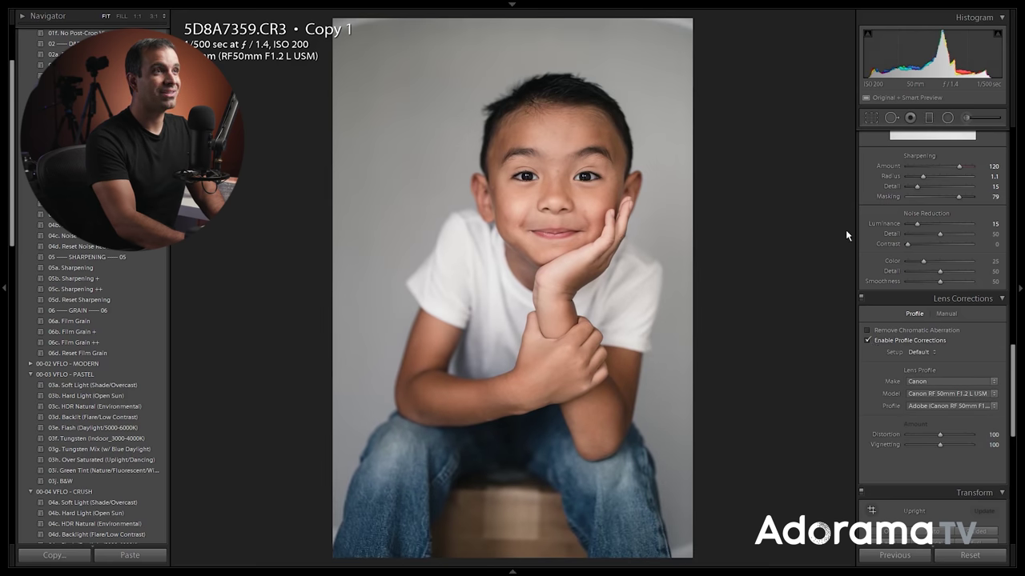
click(879, 345)
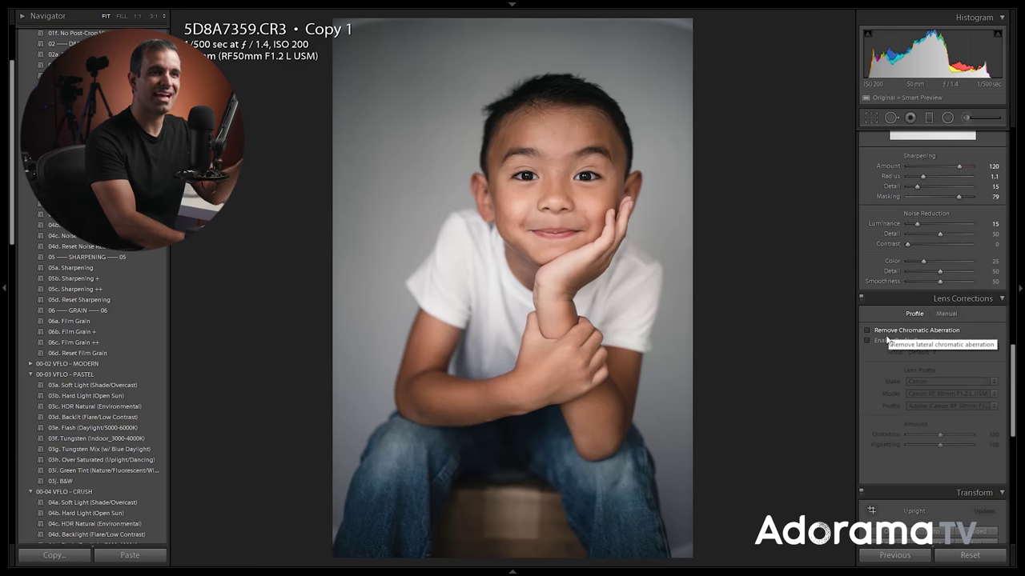
click(883, 342)
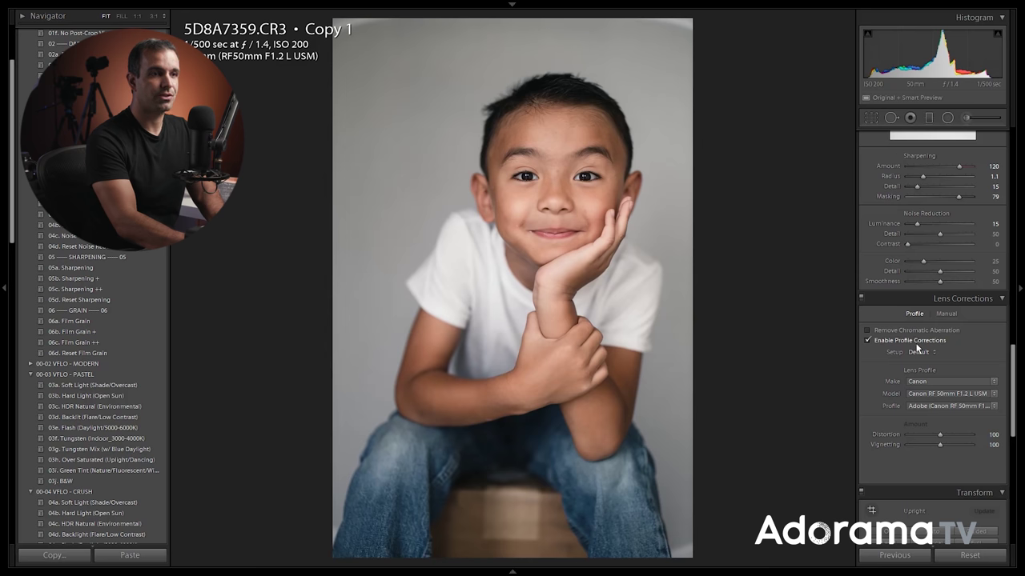
Step: Set the Vignetting amount of the lens profile correction to 120
scroll(955, 406, down, 3)
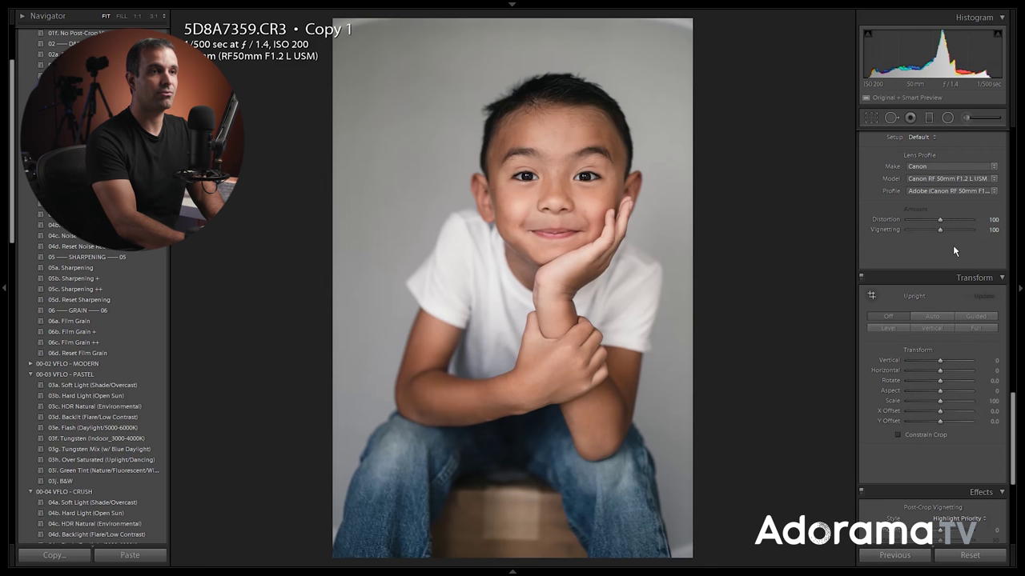
drag(950, 230, 952, 234)
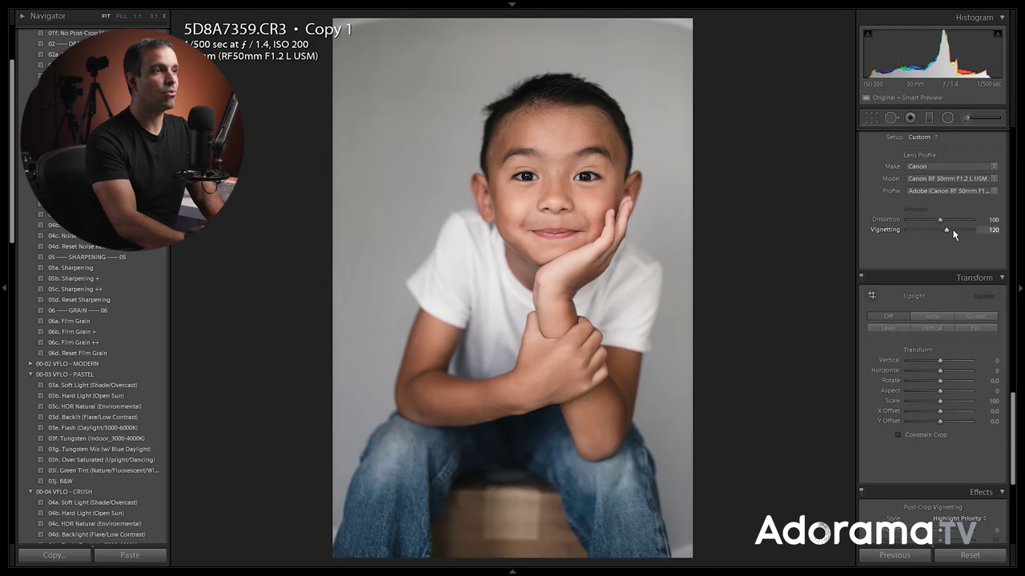
key(Down)
key(Down)
key(Down)
key(Down)
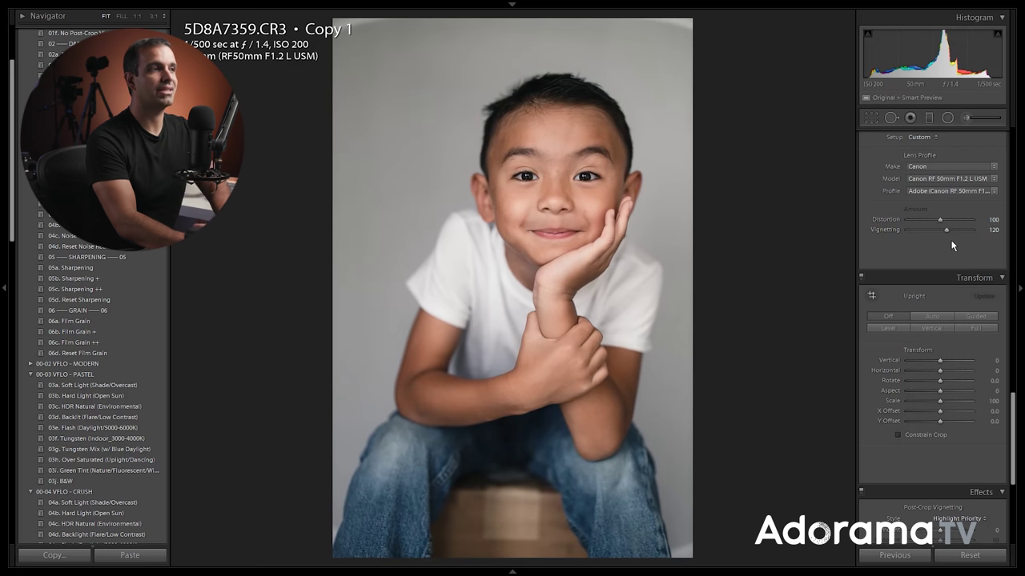
Step: Warm the white balance to a Temp of 3900 and compare the edited portrait with its before version
scroll(950, 233, up, 15)
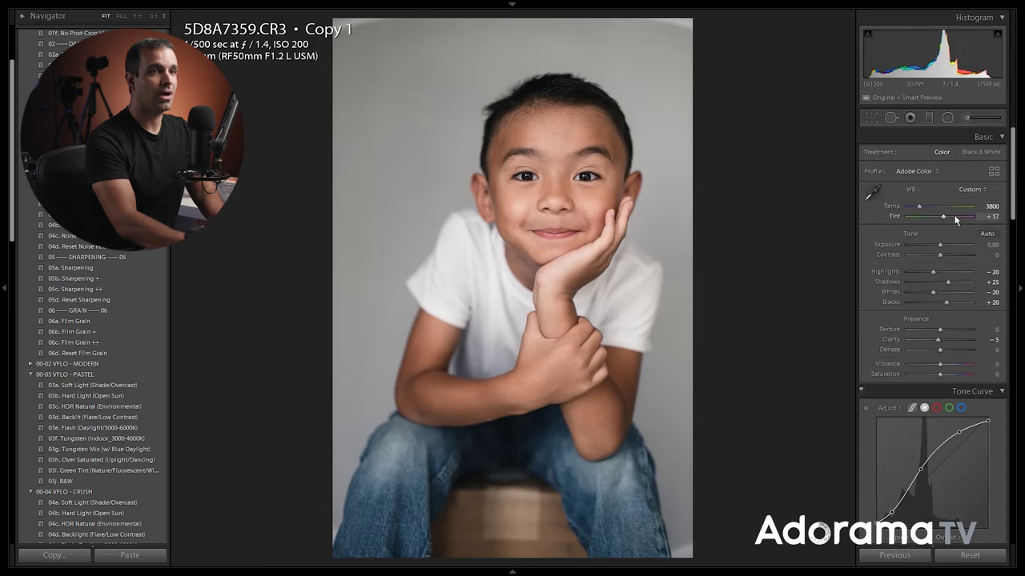
key(Up)
key(Up)
key(Up)
key(Up)
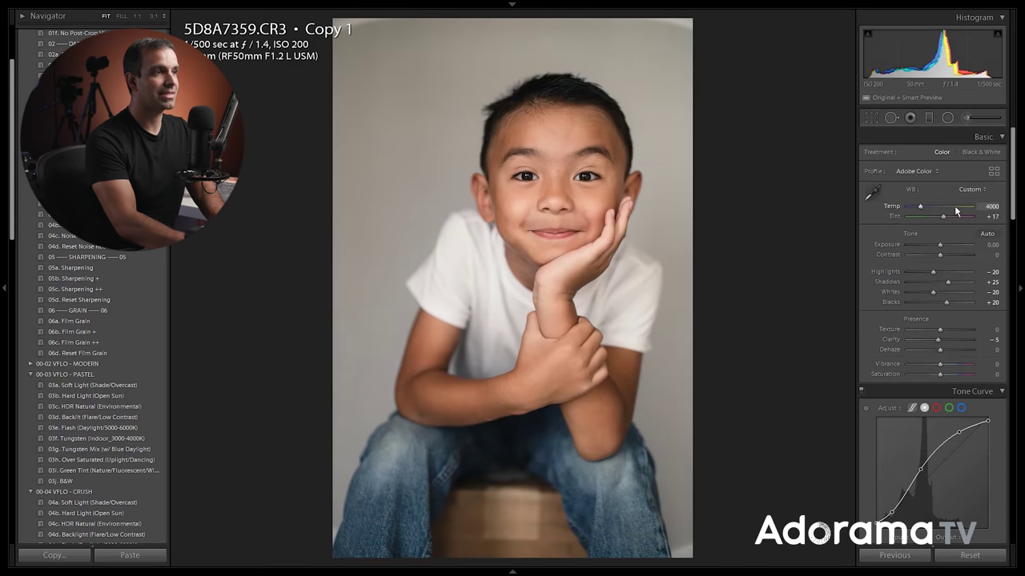
key(Down)
key(Down)
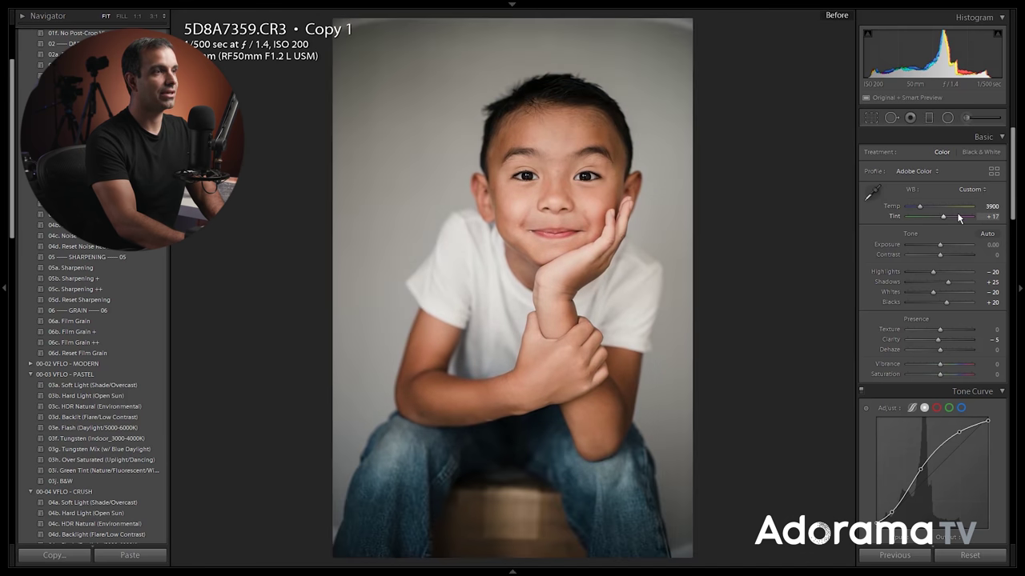
click(969, 555)
key(ctrl+z)
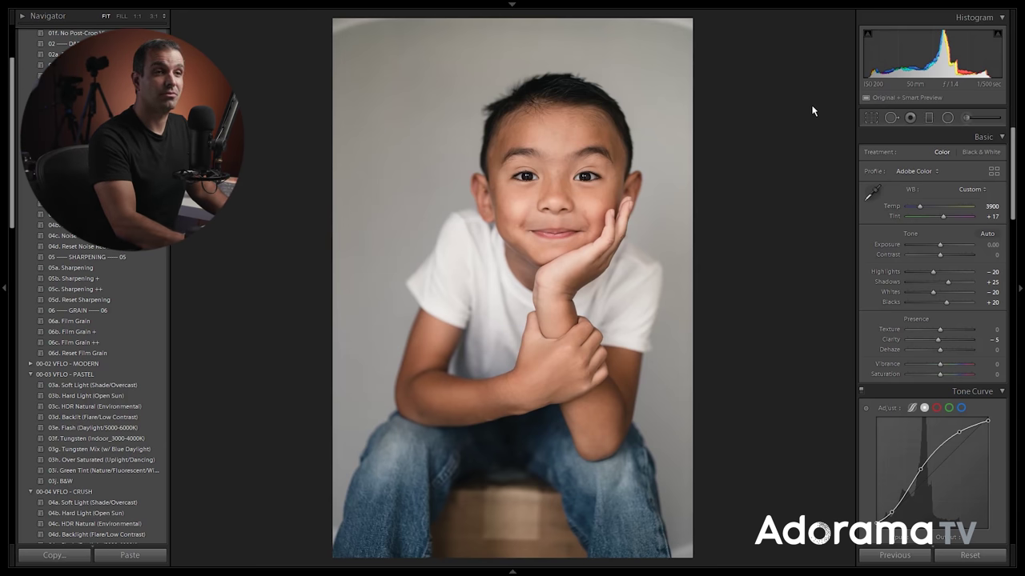
Step: Try to heal the backdrop edge in the photo's upper-right corner using Spot Removal with Feather 100
key(q)
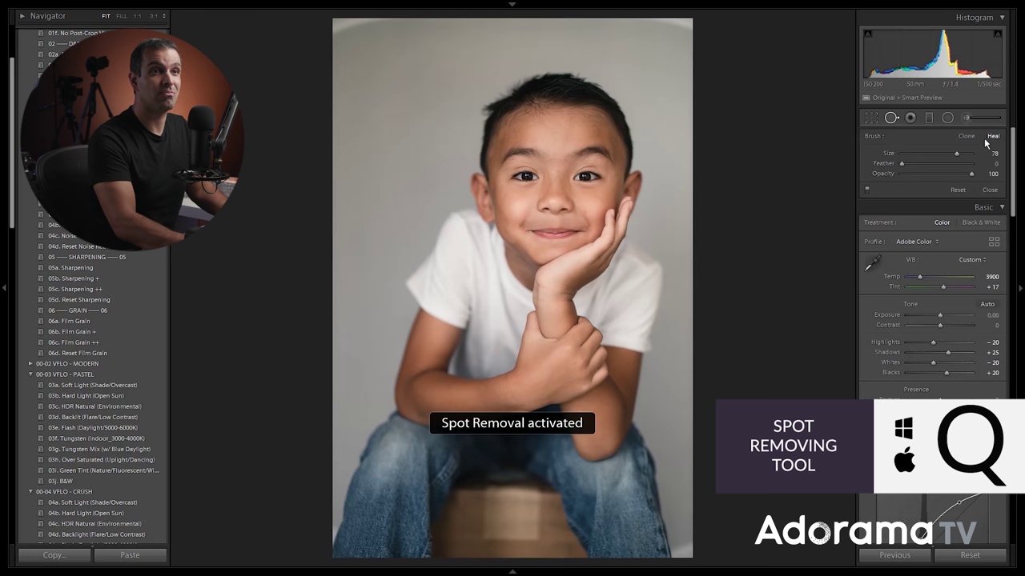
drag(908, 164, 973, 165)
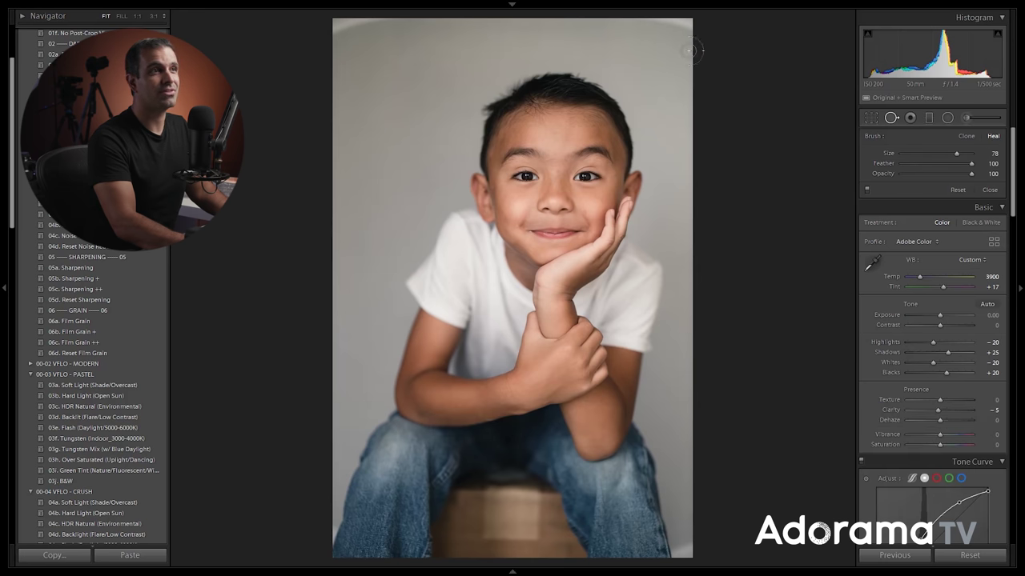
mouse_move(687, 24)
mouse_down()
mouse_move(678, 23)
mouse_move(690, 27)
mouse_up()
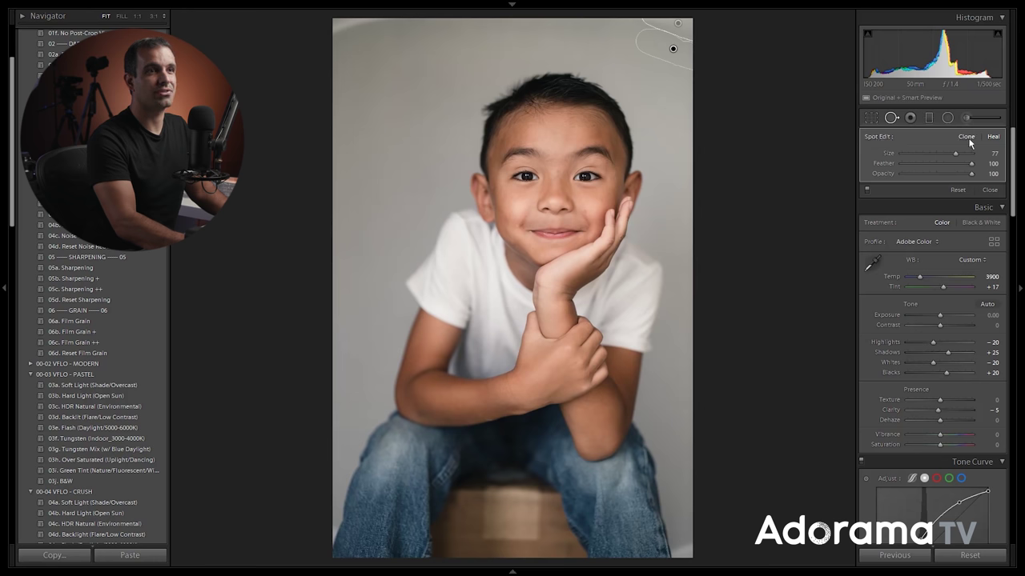
click(776, 82)
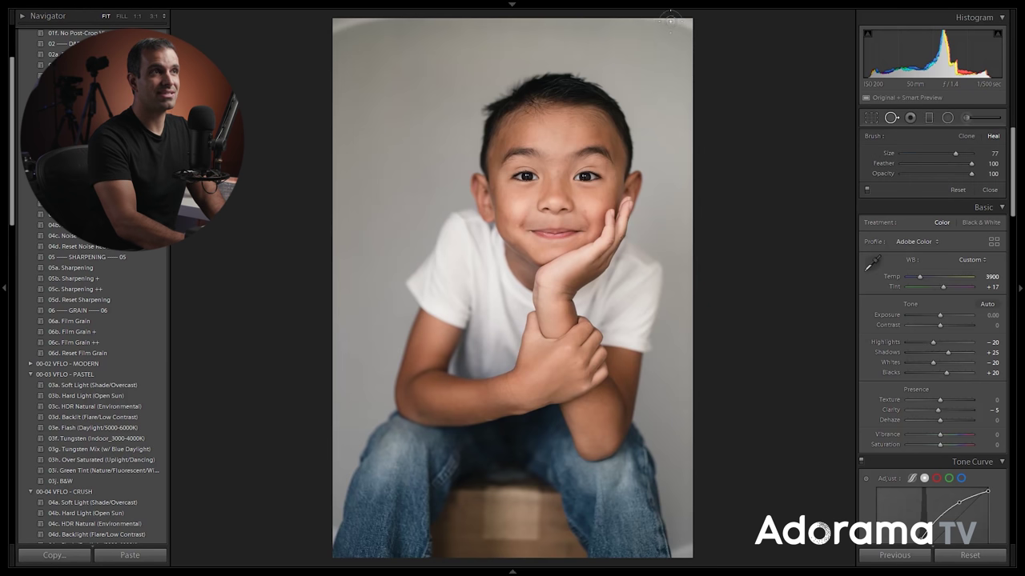
Step: Heal the backdrop edge in the photo's upper-right corner using Spot Removal with Feather 0, and check the result
key(shift+bracketleft)
key(shift+bracketleft)
key(shift+bracketleft)
key(shift+bracketleft)
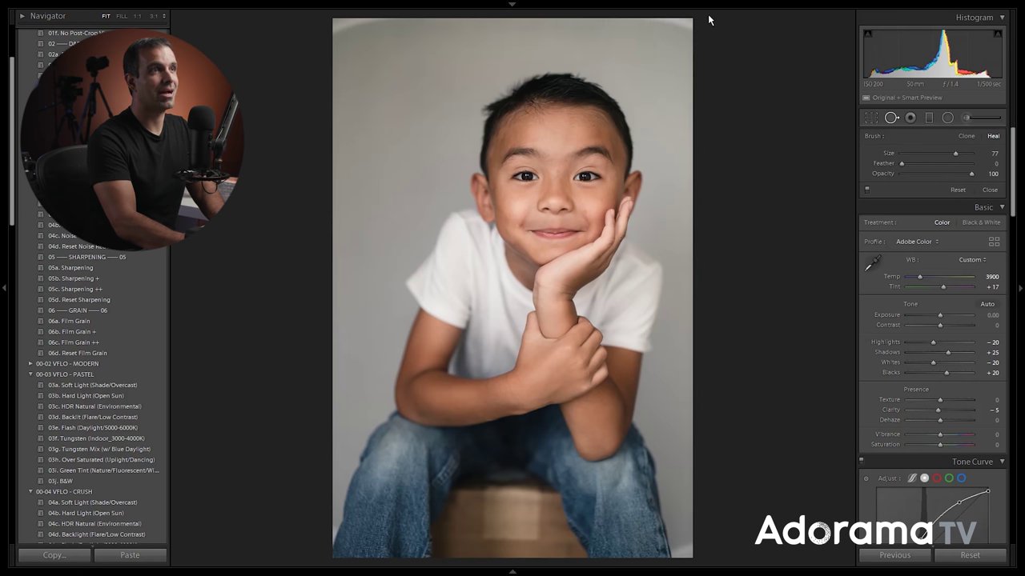
drag(693, 26, 661, 22)
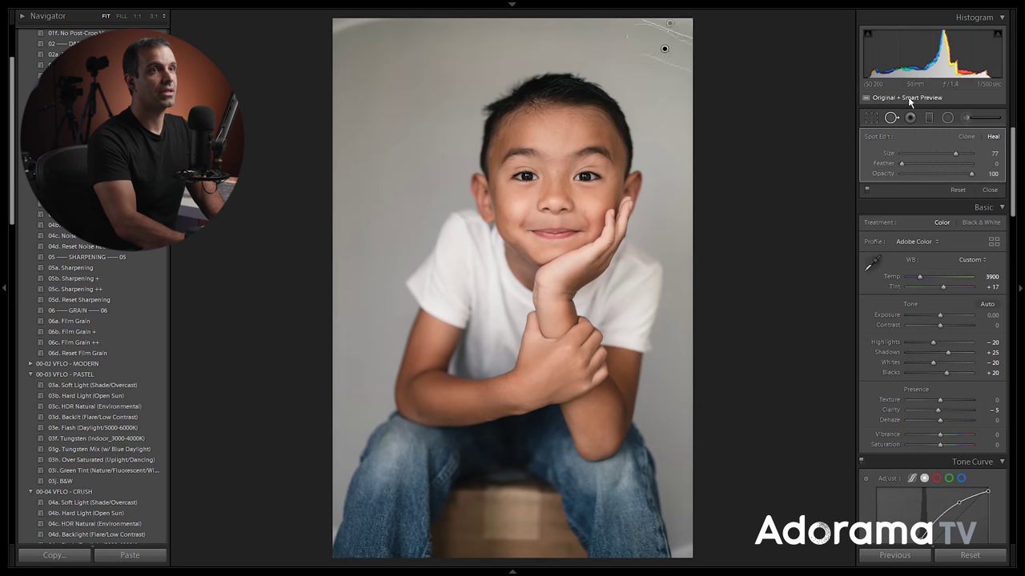
click(891, 118)
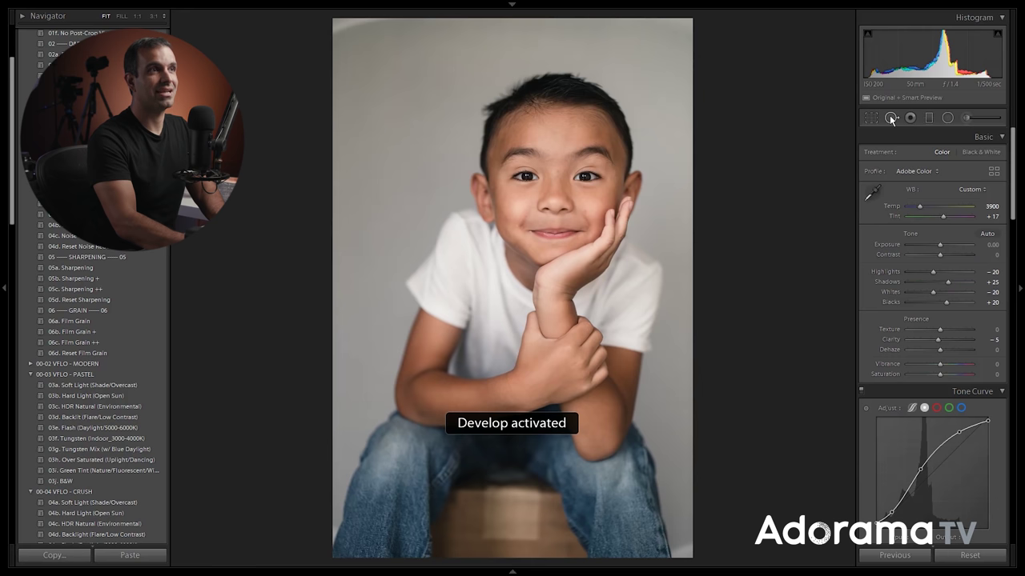
Step: Heal the curved backdrop edge in the photo's upper-left corner with Spot Removal and check the result
click(890, 117)
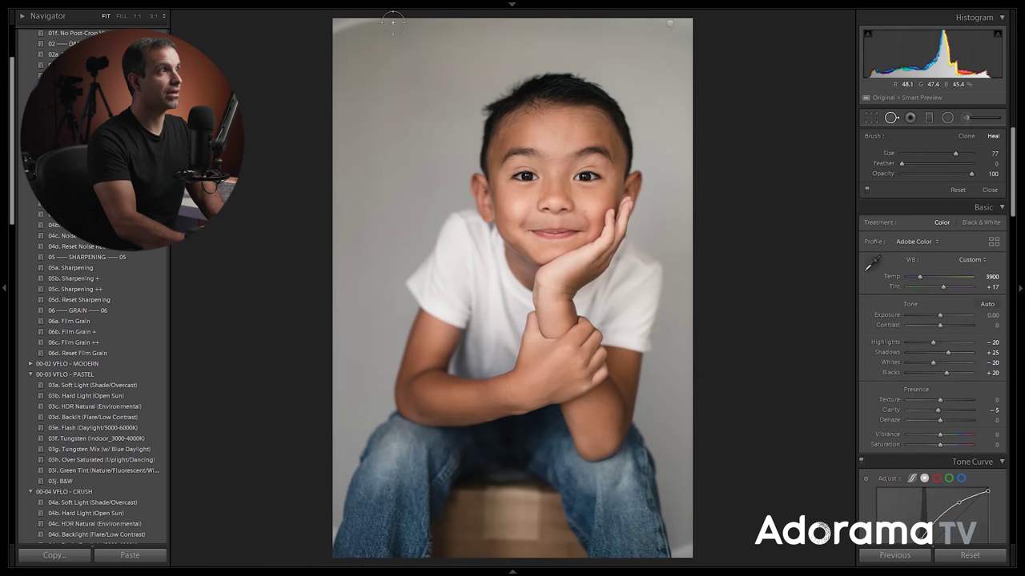
mouse_move(389, 17)
mouse_down()
mouse_move(329, 27)
mouse_move(346, 15)
mouse_move(325, 35)
mouse_up()
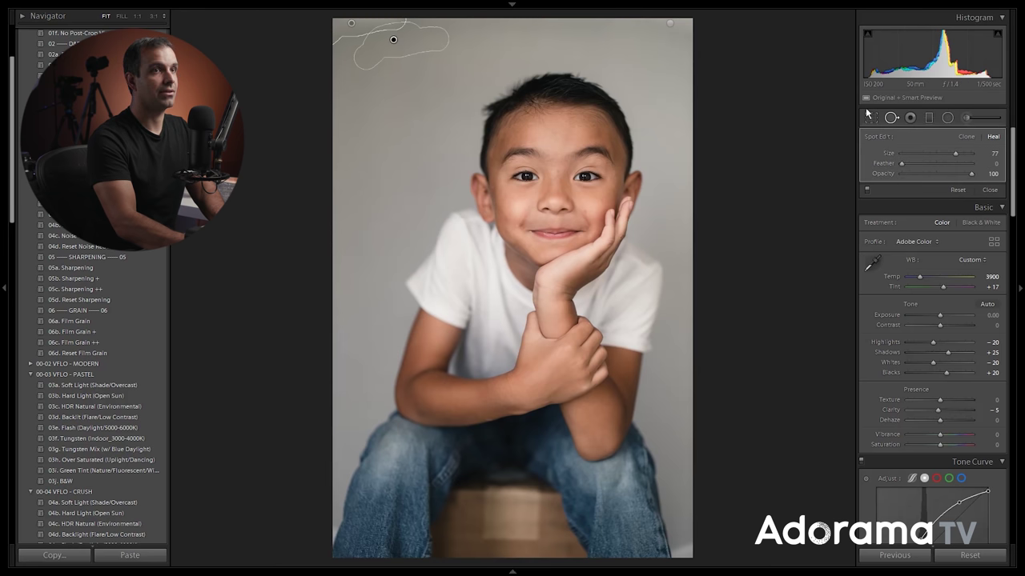
click(891, 117)
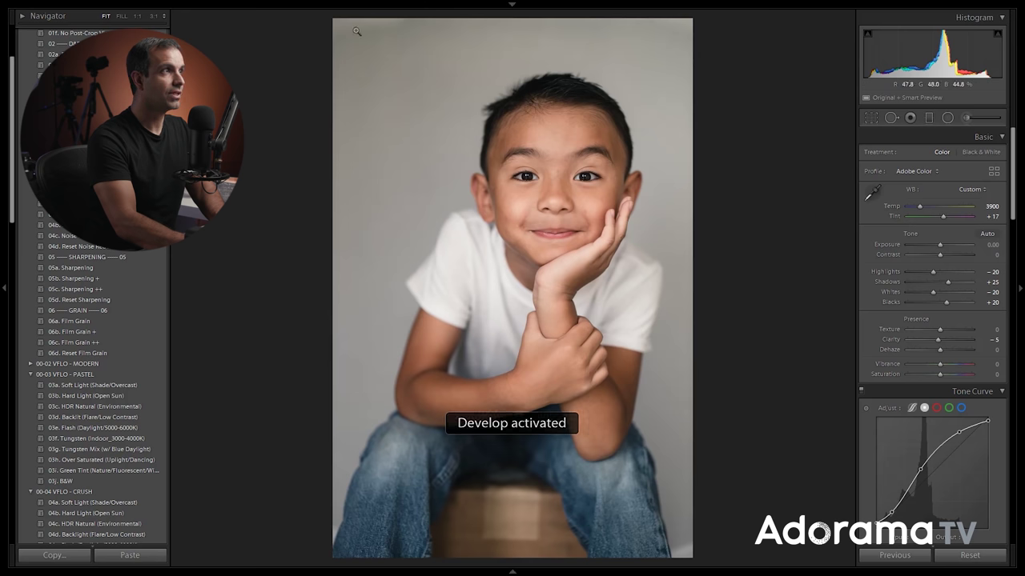
Step: Reposition the source area of the upper-left corner heal for a better blend with the surrounding backdrop
key(q)
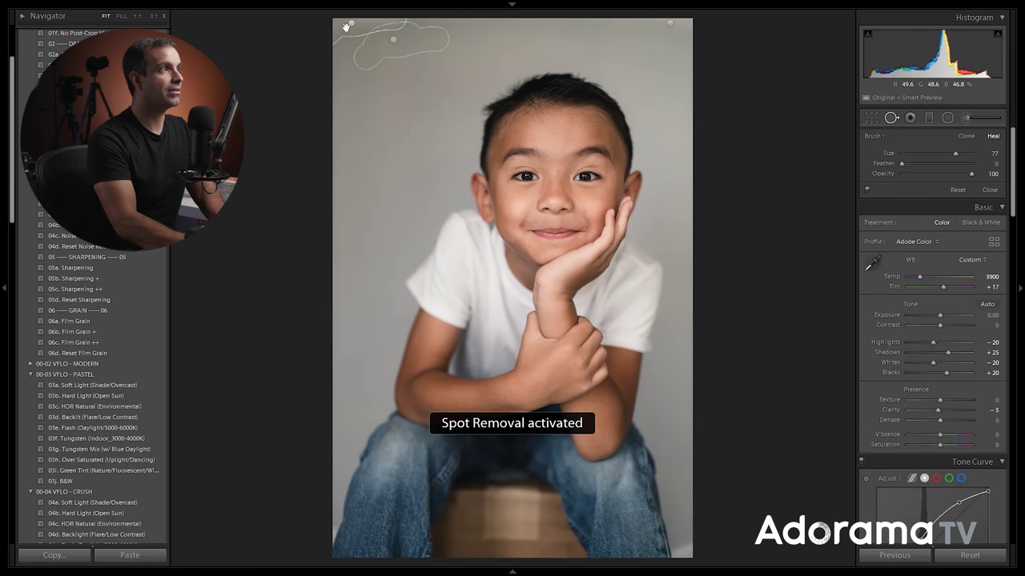
click(349, 25)
mouse_move(388, 41)
mouse_down()
mouse_move(364, 54)
mouse_move(372, 49)
mouse_up()
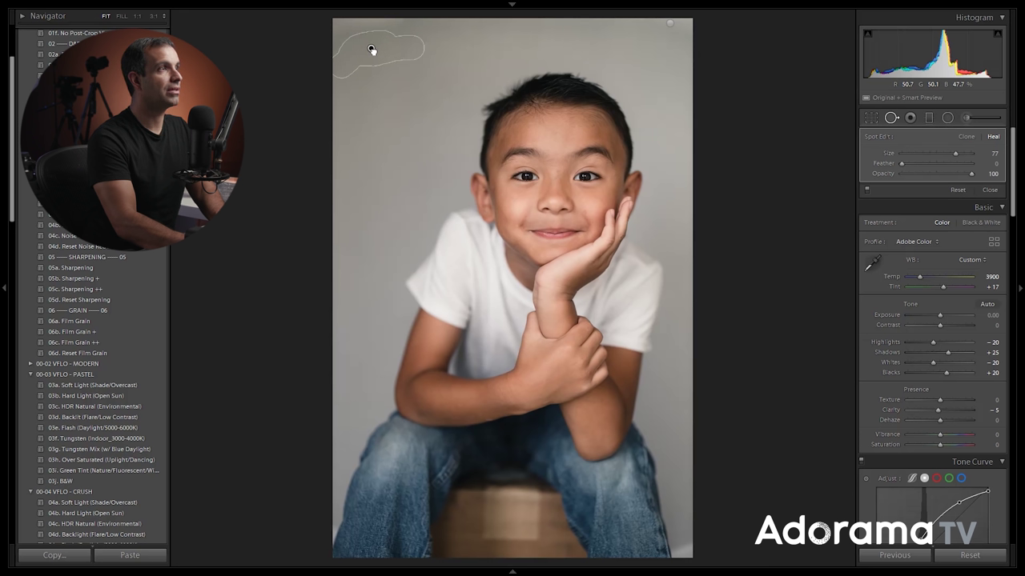
drag(370, 46, 376, 41)
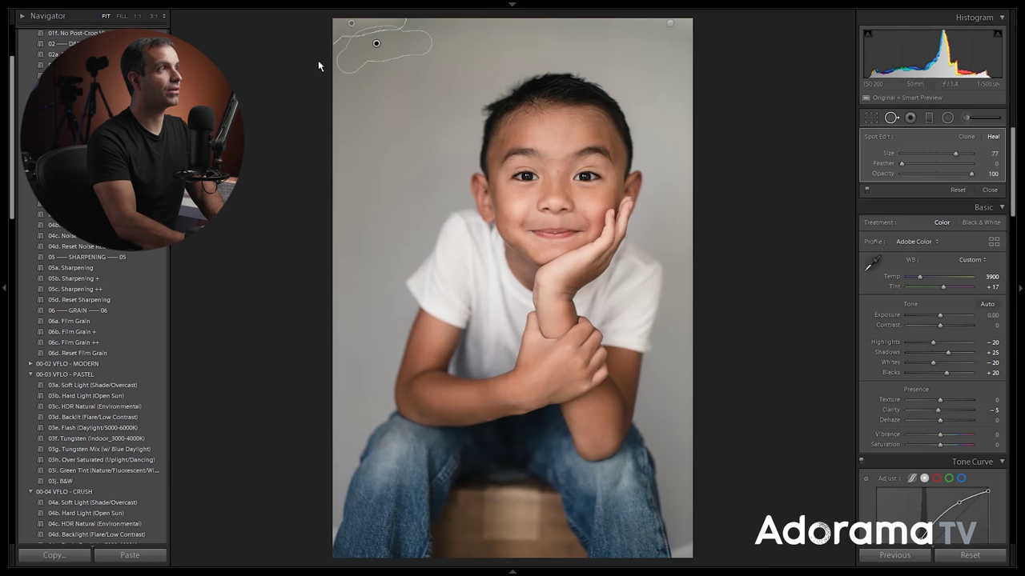
click(890, 118)
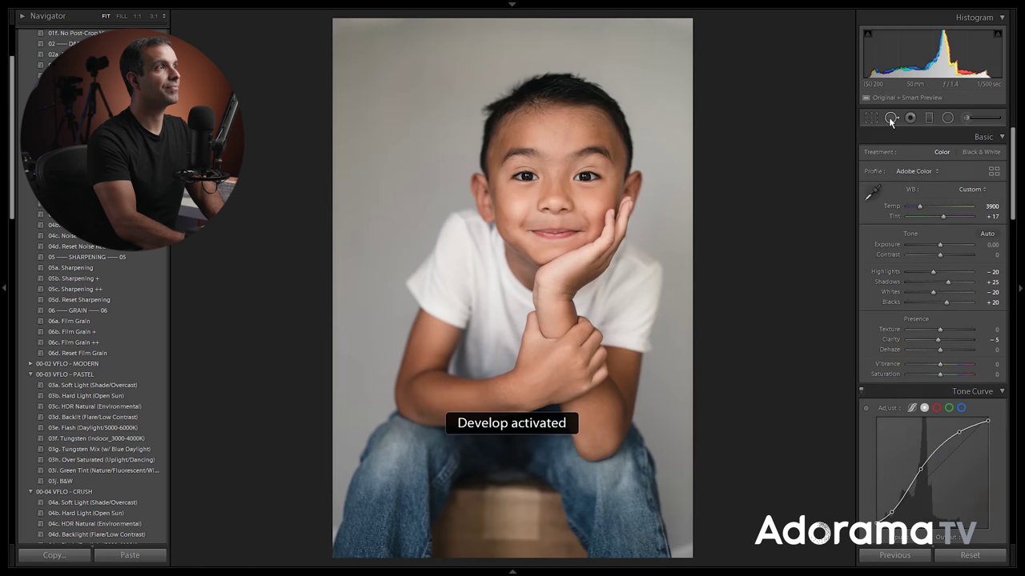
Step: Soften the upper-left corner heal by setting its Feather to 56, and check the blend
click(889, 118)
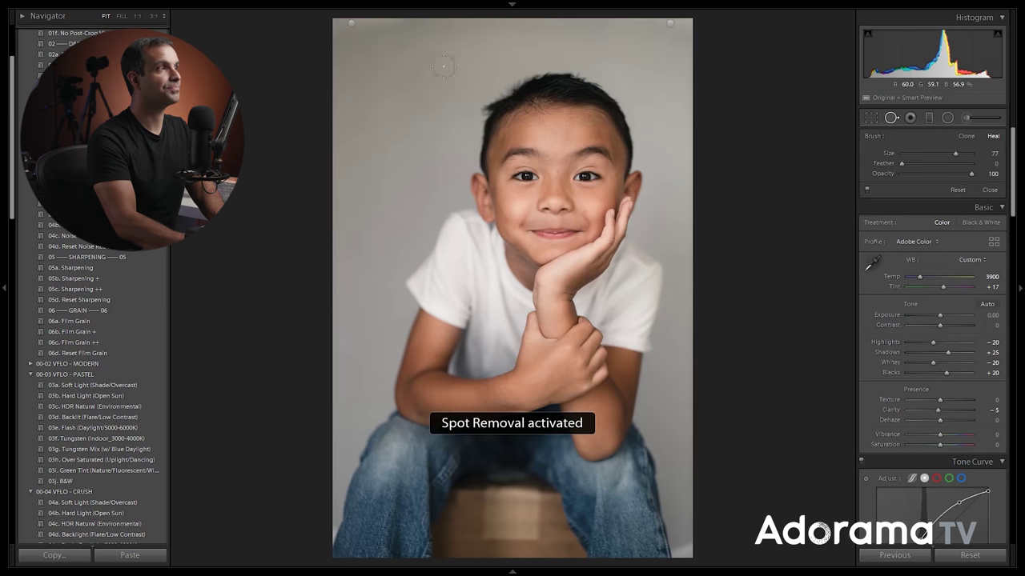
drag(908, 163, 941, 171)
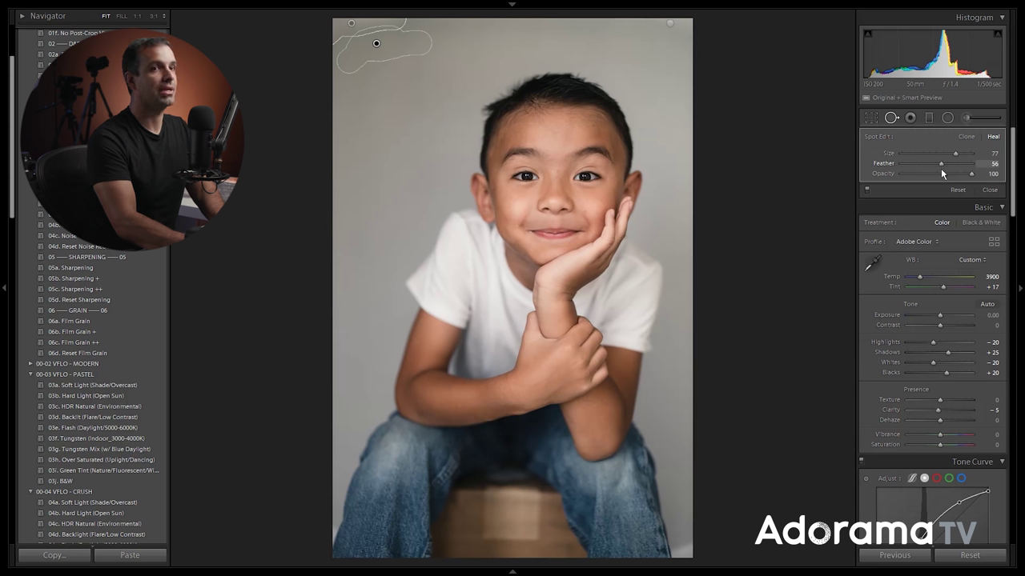
click(891, 117)
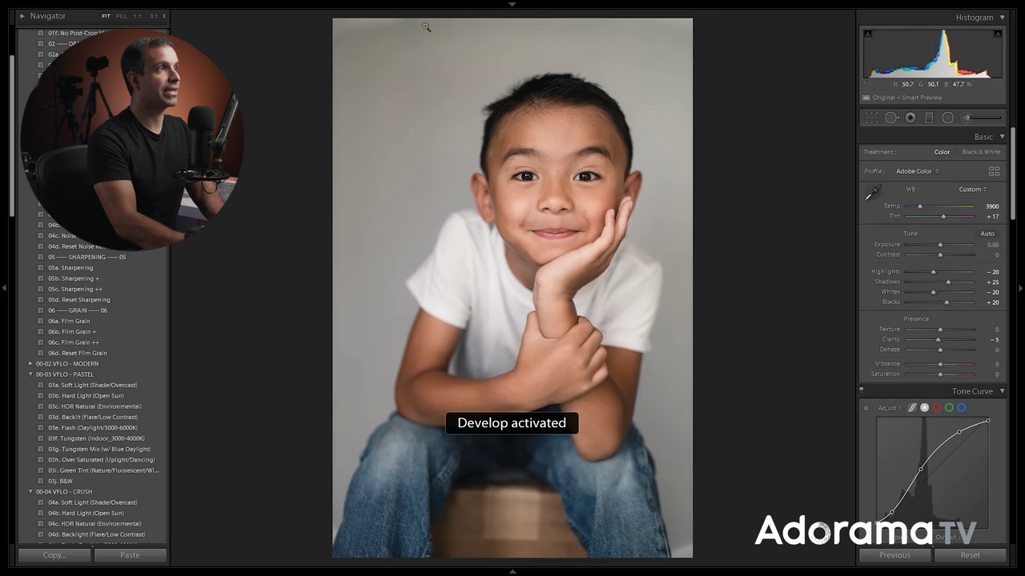
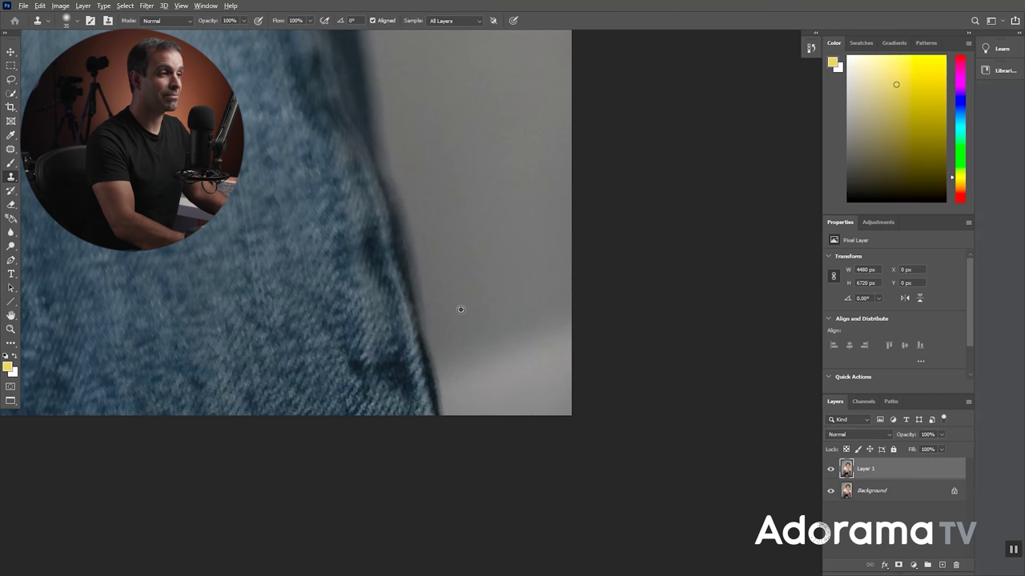
Step: Clone clean backdrop along the jeans' edge at the photo's lower-right corner, and patch the bright corner area with plain gray backdrop
mouse_move(445, 377)
mouse_down()
mouse_move(448, 418)
mouse_move(442, 370)
mouse_up()
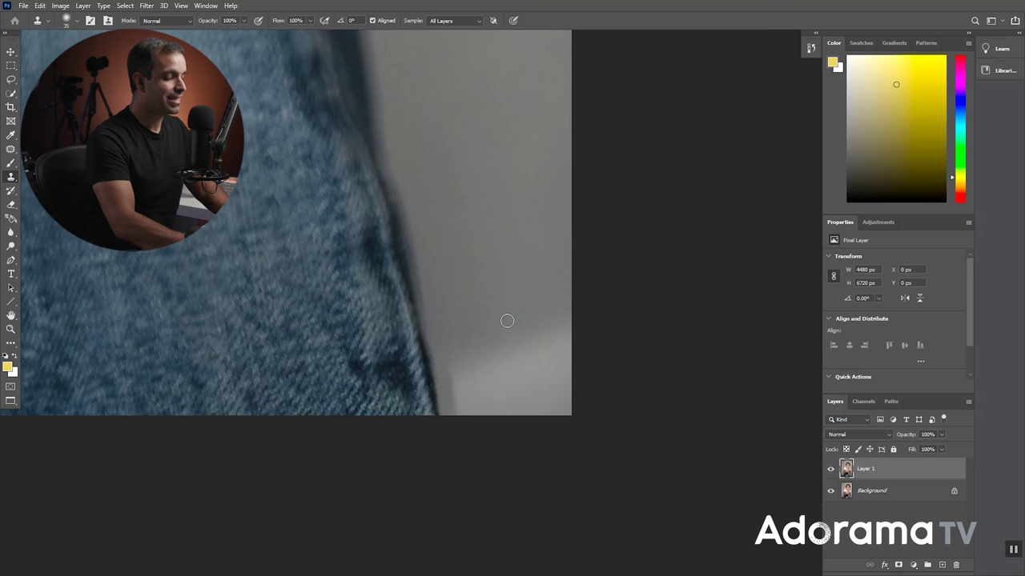
key(j)
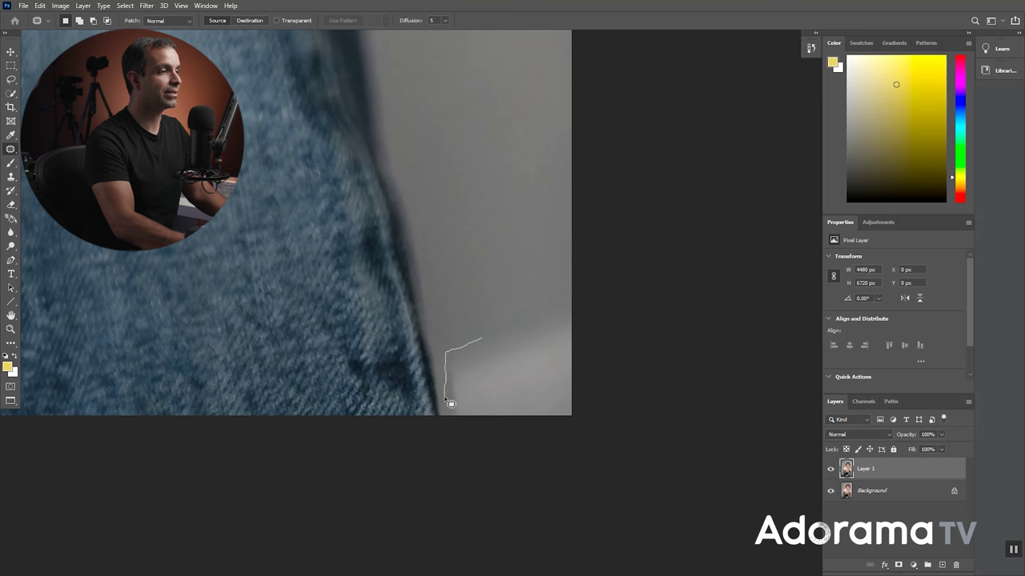
mouse_move(455, 428)
mouse_down()
mouse_move(605, 428)
mouse_move(614, 346)
mouse_move(566, 294)
mouse_up()
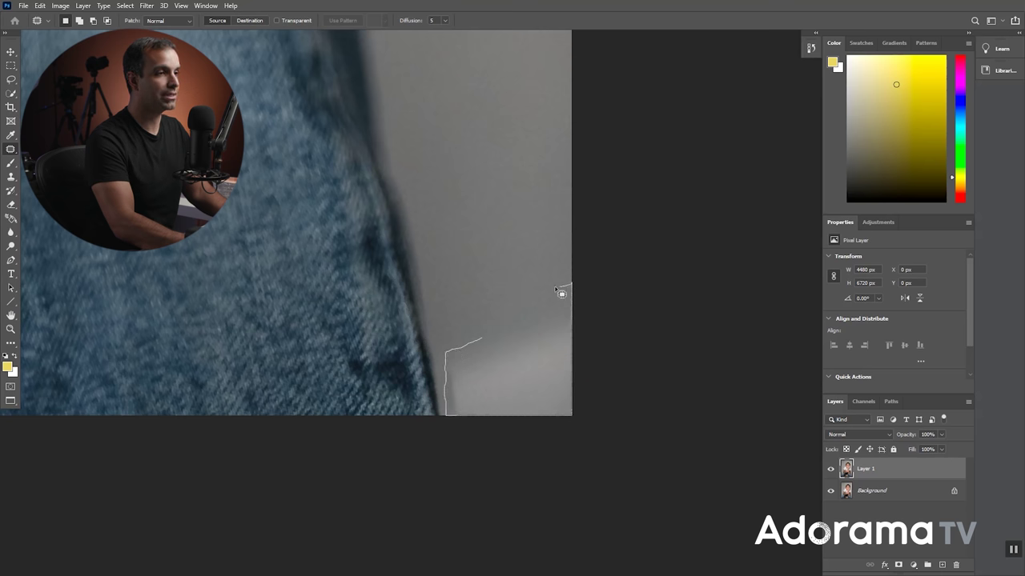
mouse_move(487, 342)
mouse_down()
mouse_move(519, 267)
mouse_move(527, 191)
mouse_up()
key(ctrl+d)
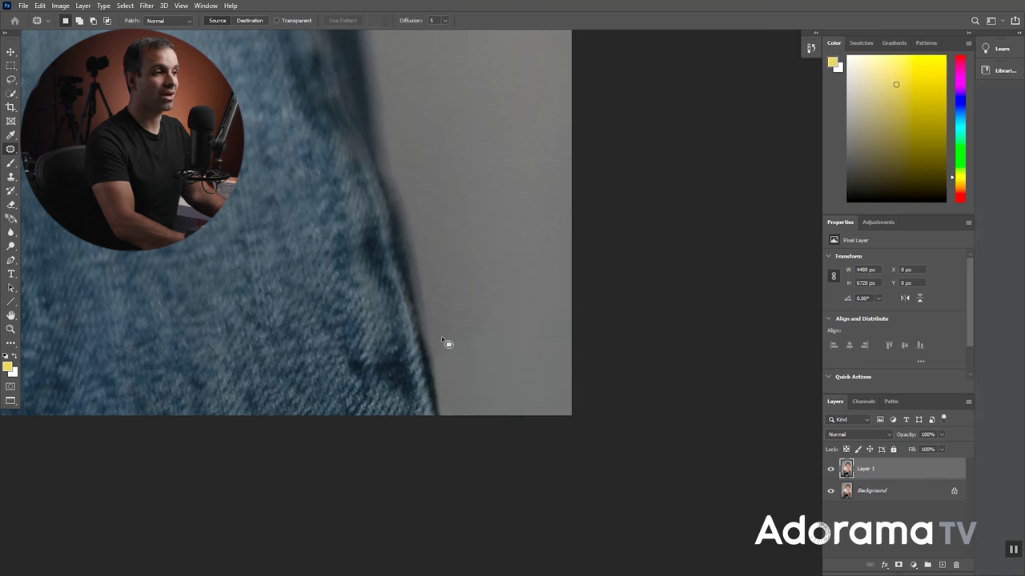
Step: Check the patched lower-right corner and the backdrop around the boy across the whole portrait
scroll(50, 355, down, 3)
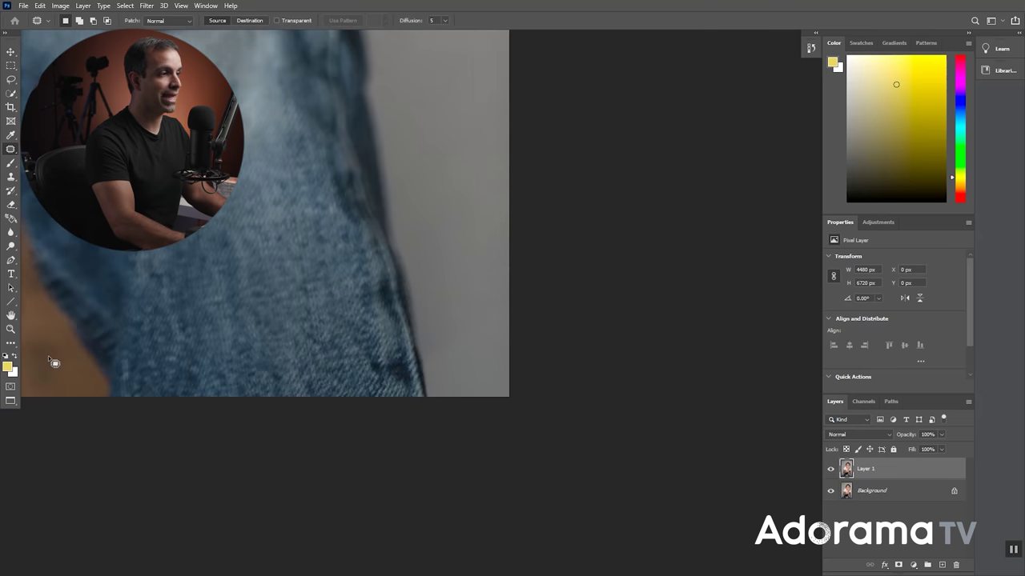
scroll(121, 370, down, 2)
drag(85, 327, 439, 368)
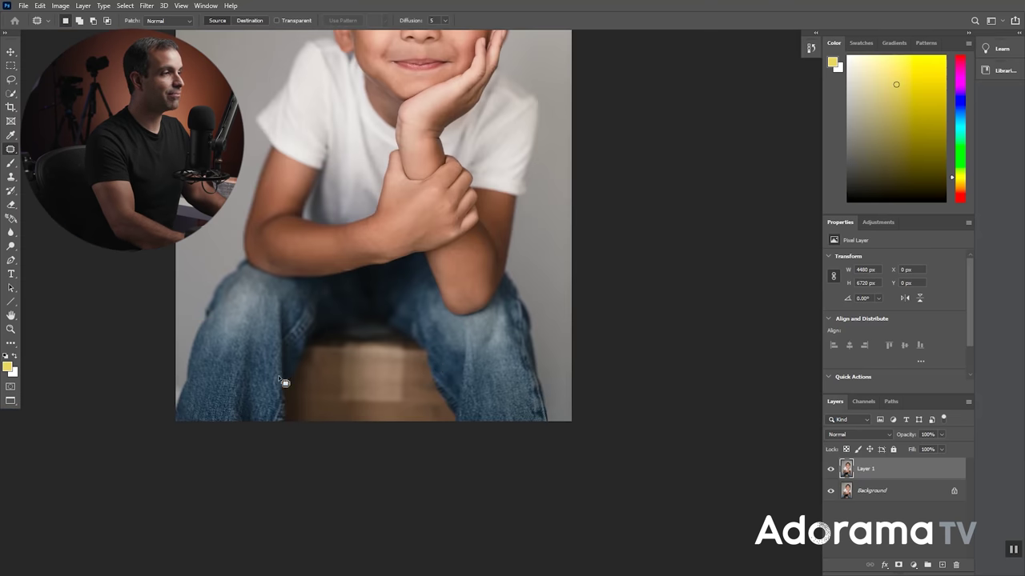
scroll(280, 380, down, 2)
scroll(275, 338, up, 2)
scroll(328, 297, down, 2)
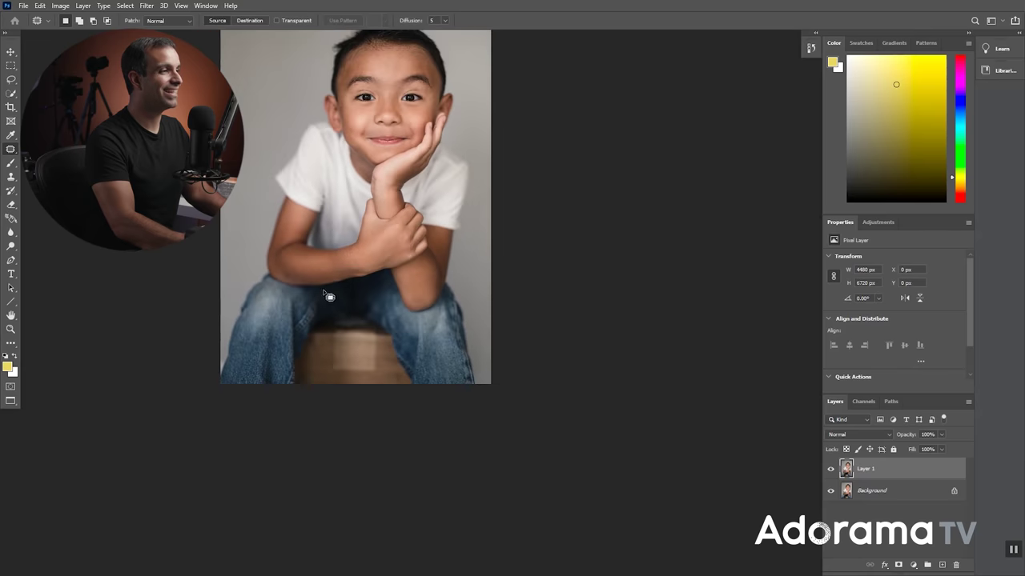
scroll(329, 297, up, 3)
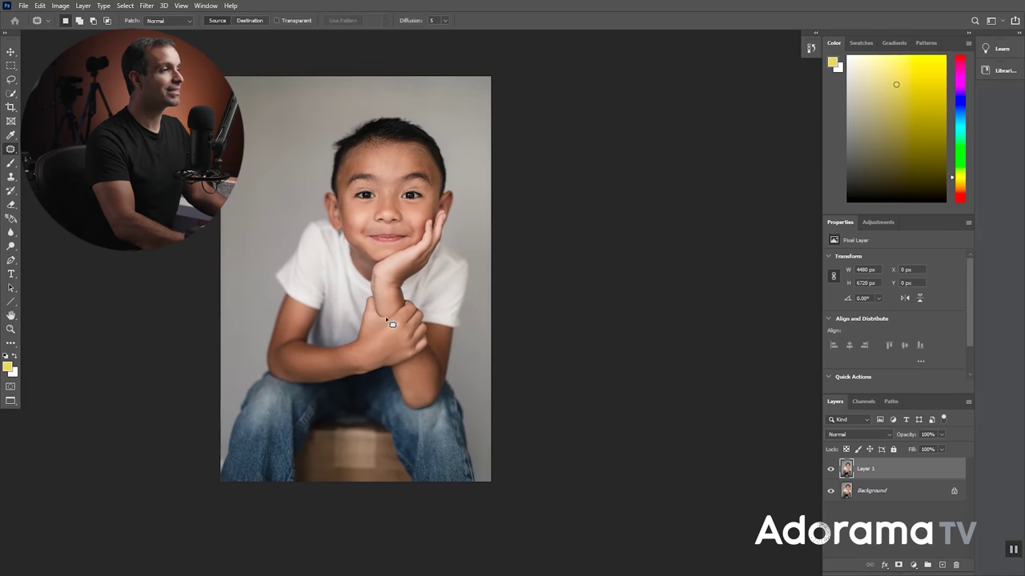
Step: Patch the small mark on the bridge of the boy's nose with nearby clean skin
scroll(376, 172, up, 3)
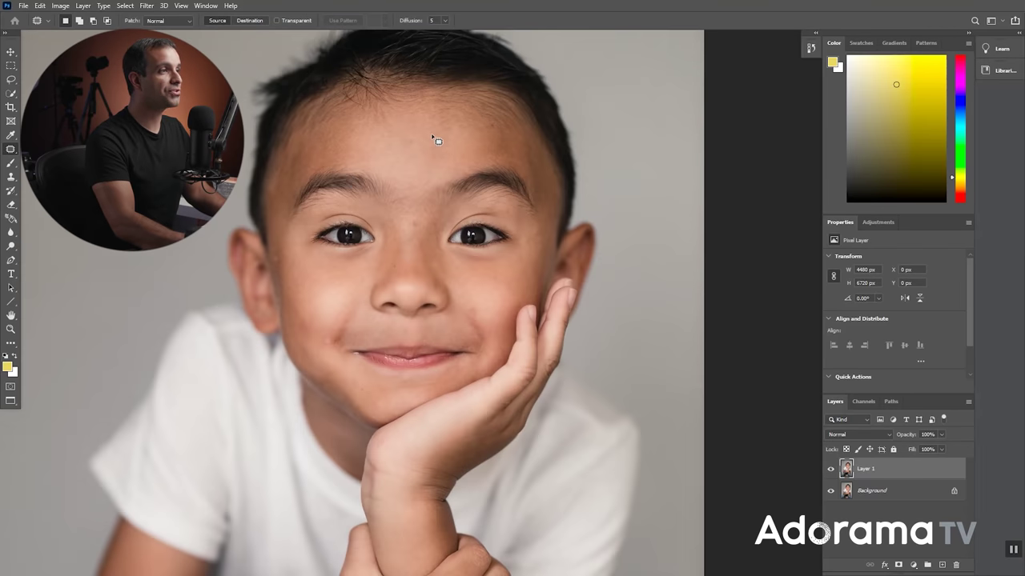
scroll(422, 211, up, 1)
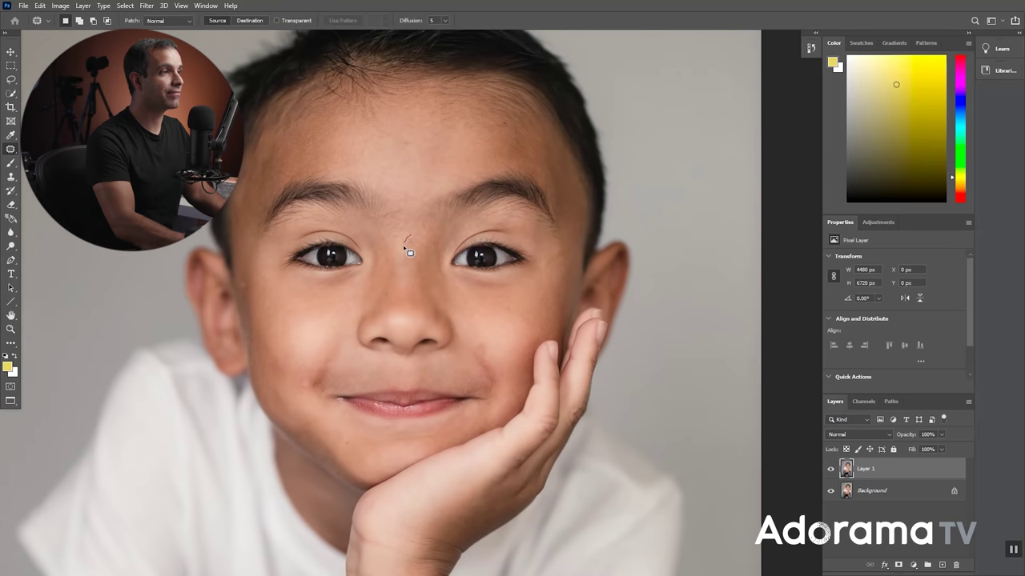
mouse_move(417, 245)
mouse_down()
mouse_move(406, 238)
mouse_move(425, 268)
mouse_up()
key(ctrl+d)
Step: Heal the small blemishes on the boy's face with a content-aware Spot Healing Brush at size 40
key(shift+j)
key(shift+j)
key(shift+j)
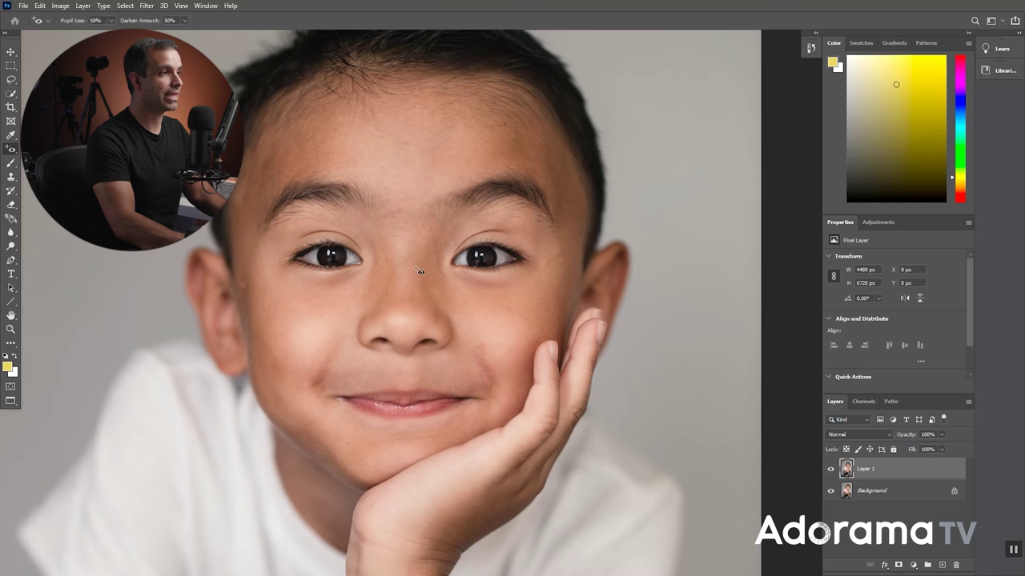
key(bracketleft)
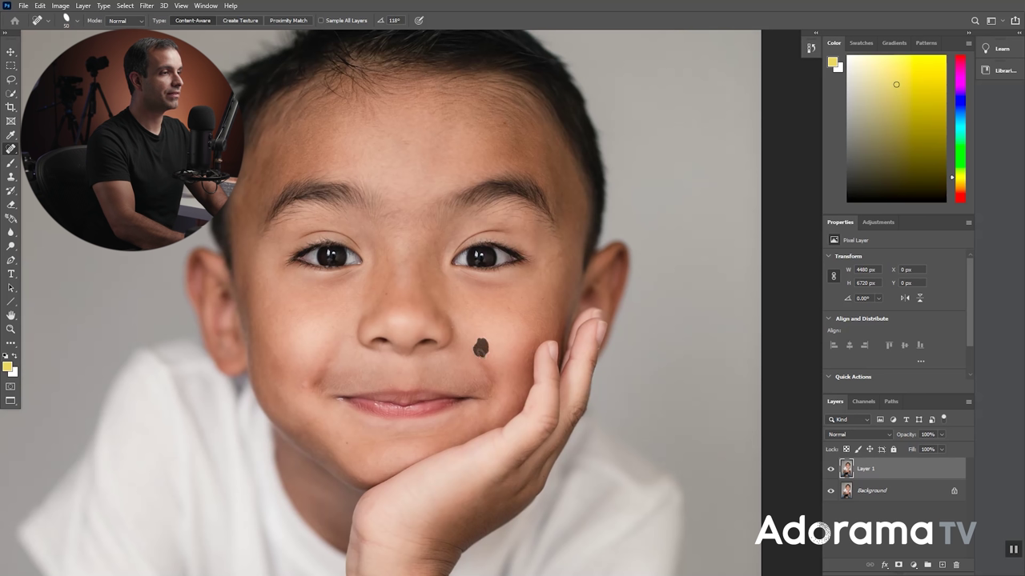
drag(490, 357, 485, 359)
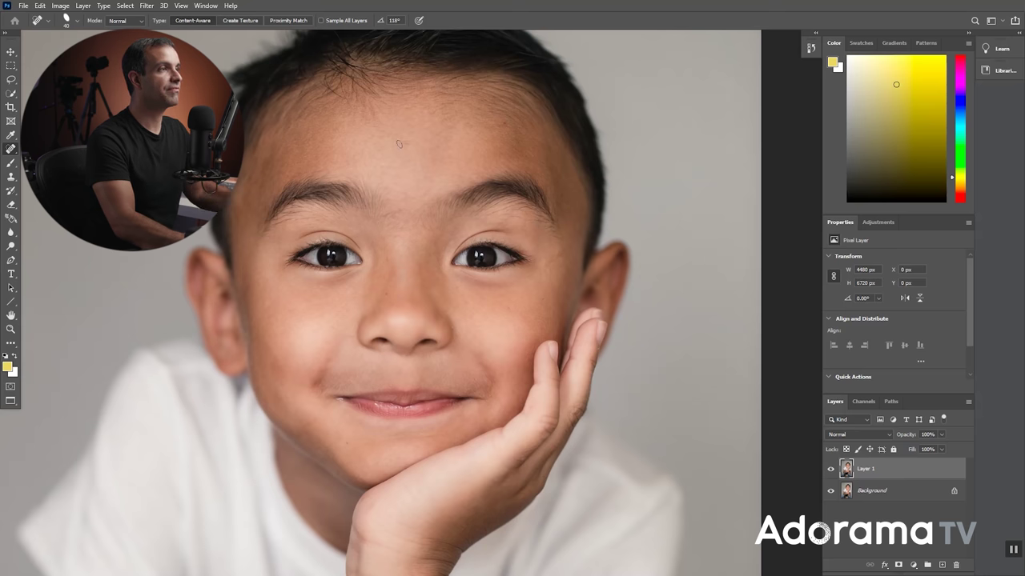
Step: Patch the mark on the boy's image-left cheek with clean skin just above it, and check the whole portrait
scroll(381, 310, down, 5)
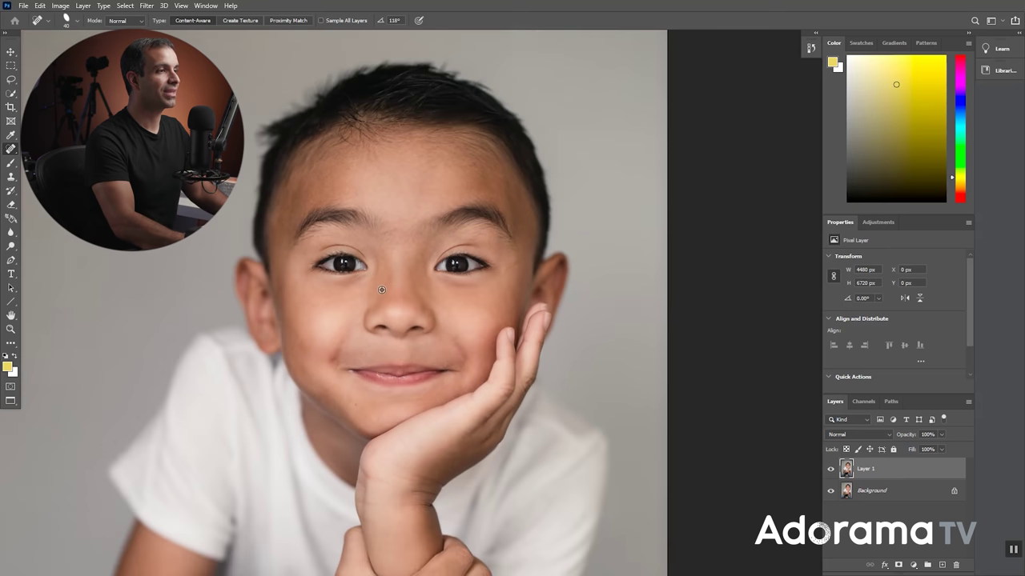
scroll(381, 311, up, 5)
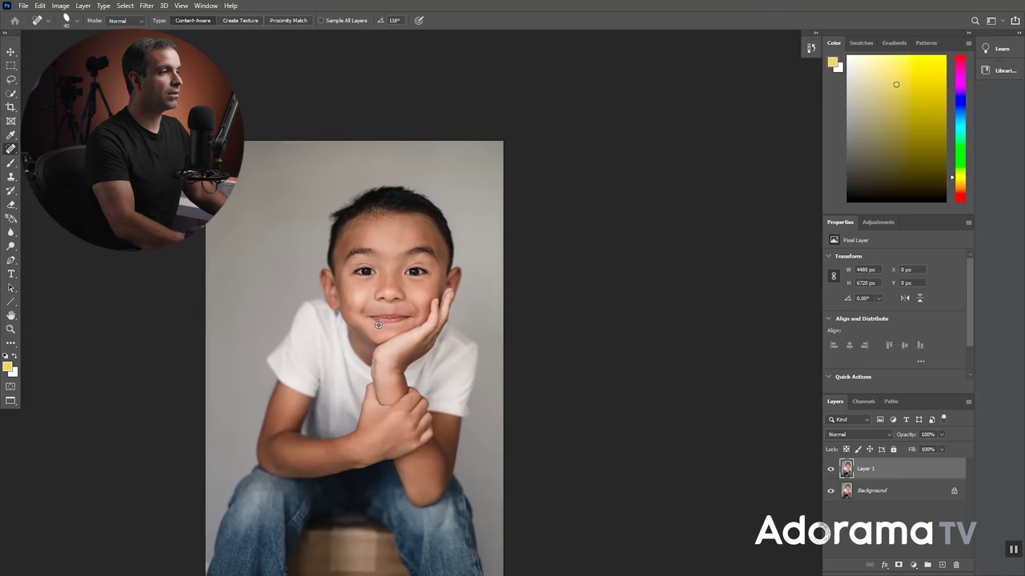
scroll(349, 286, up, 1)
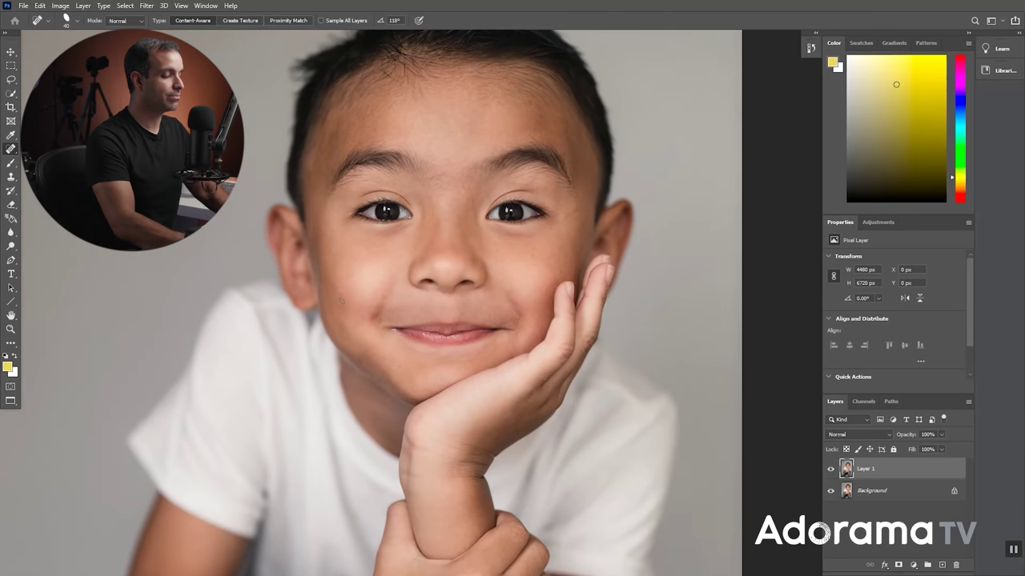
key(shift+j)
key(shift+j)
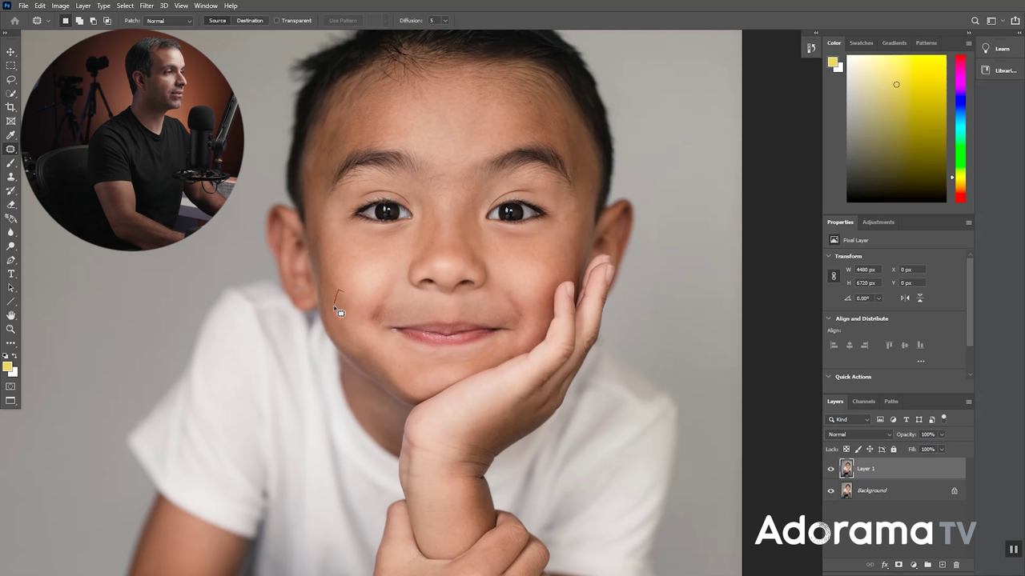
drag(347, 298, 342, 277)
key(ctrl+d)
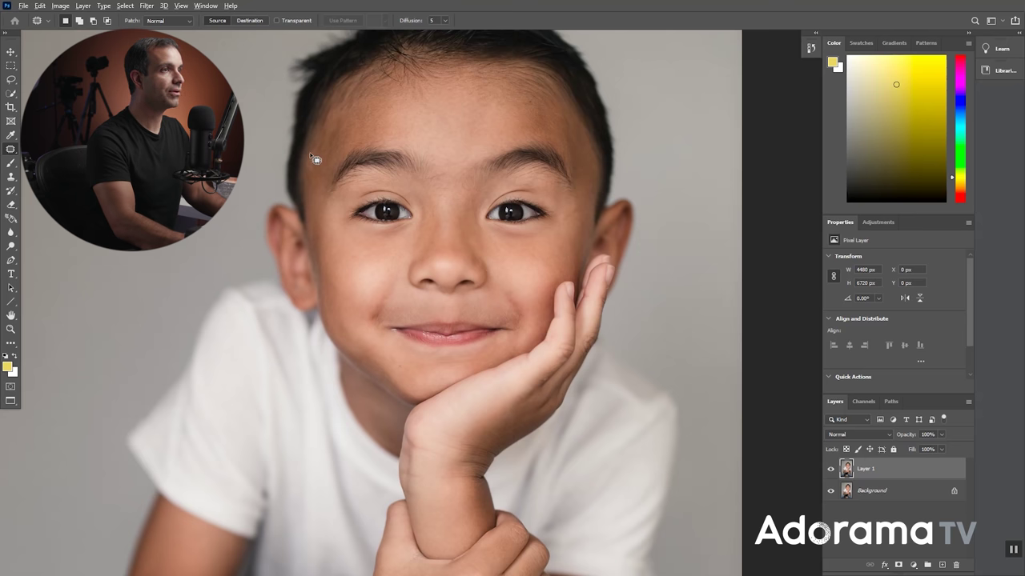
scroll(316, 161, down, 6)
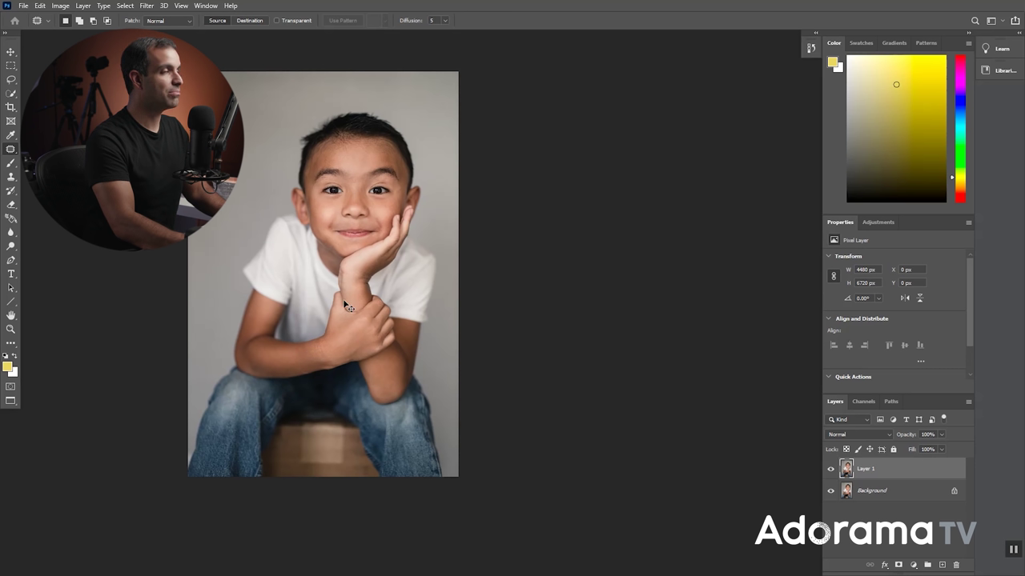
Step: Switch to Lightroom and load the Adjustment Brush with the "30a - Eyes: Whiten" effect for the boy's eyes
key(alt+Tab)
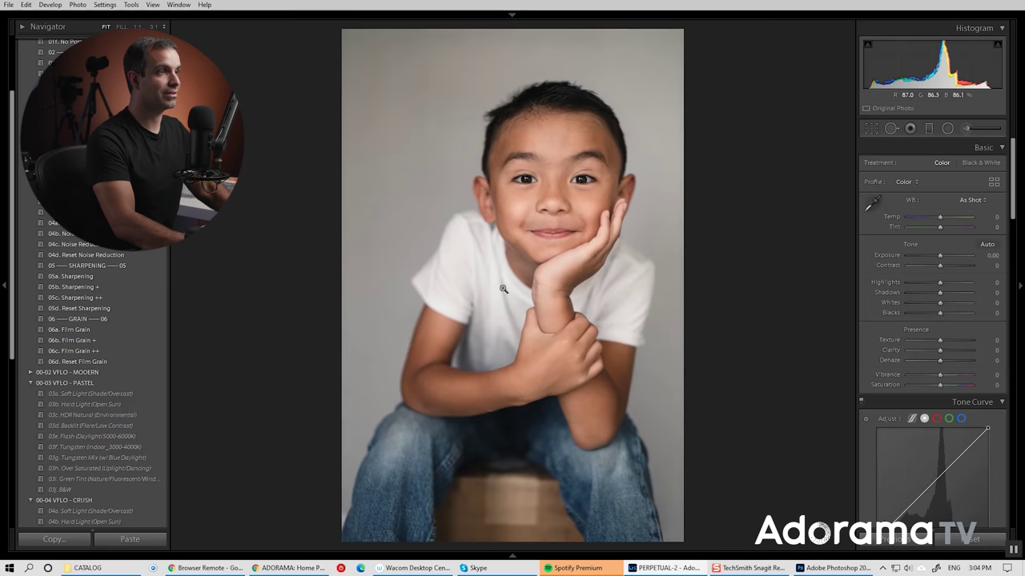
click(551, 180)
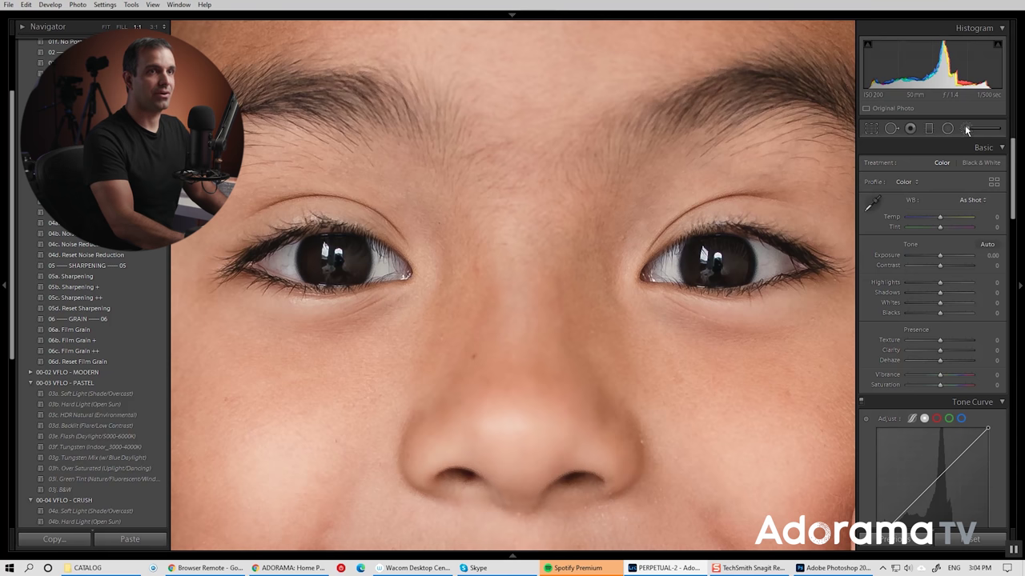
key(k)
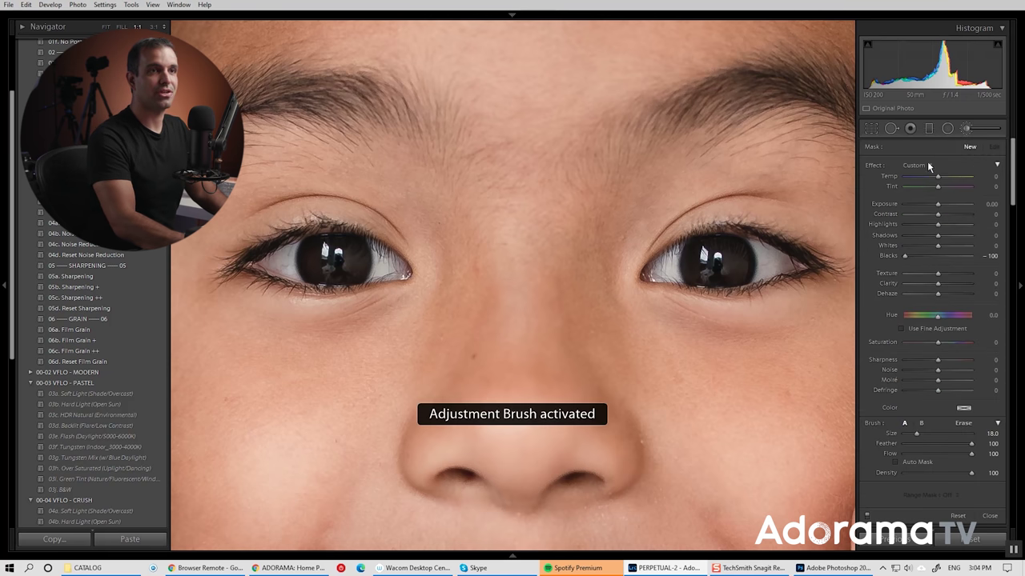
click(923, 166)
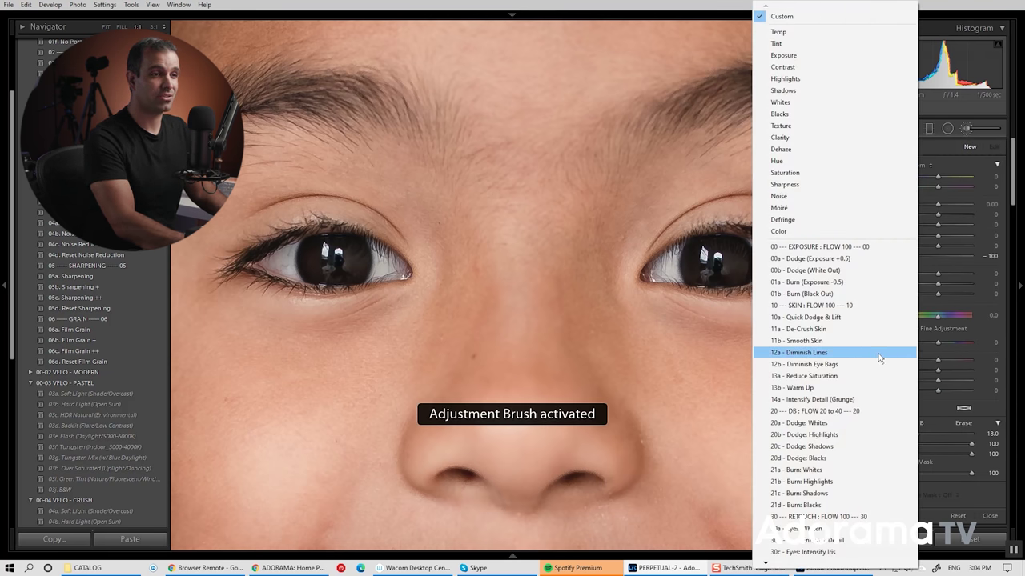
mouse_move(830, 567)
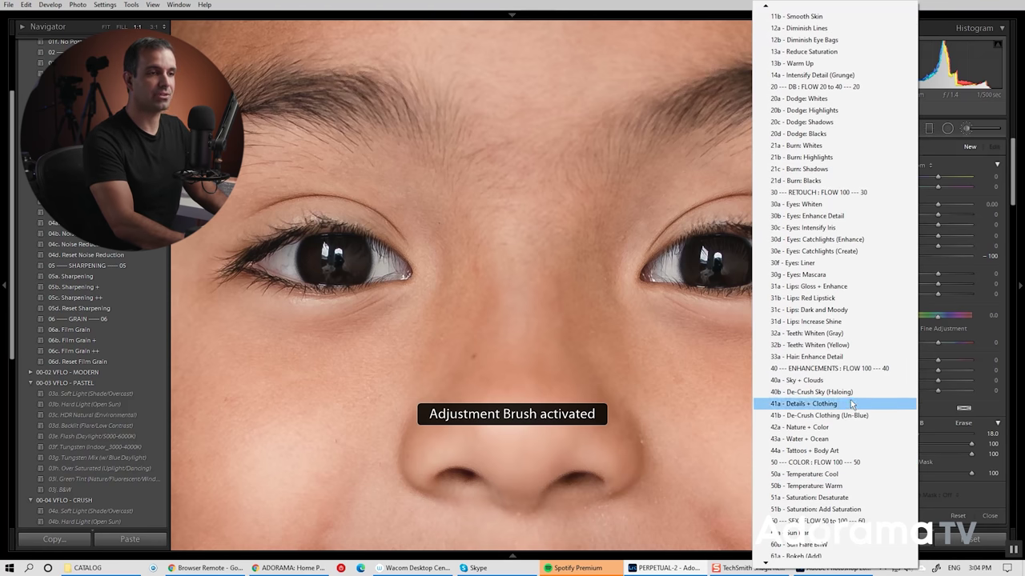
click(837, 204)
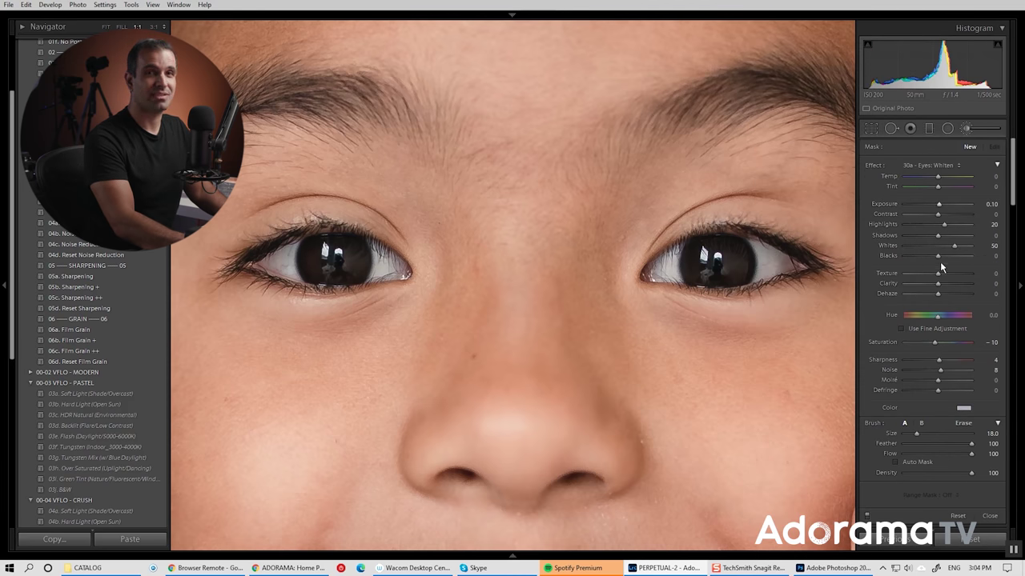
Step: Reduce the brush size to 8.0 and paint the whitening effect over the whites of both eyes
scroll(788, 220, down, 2)
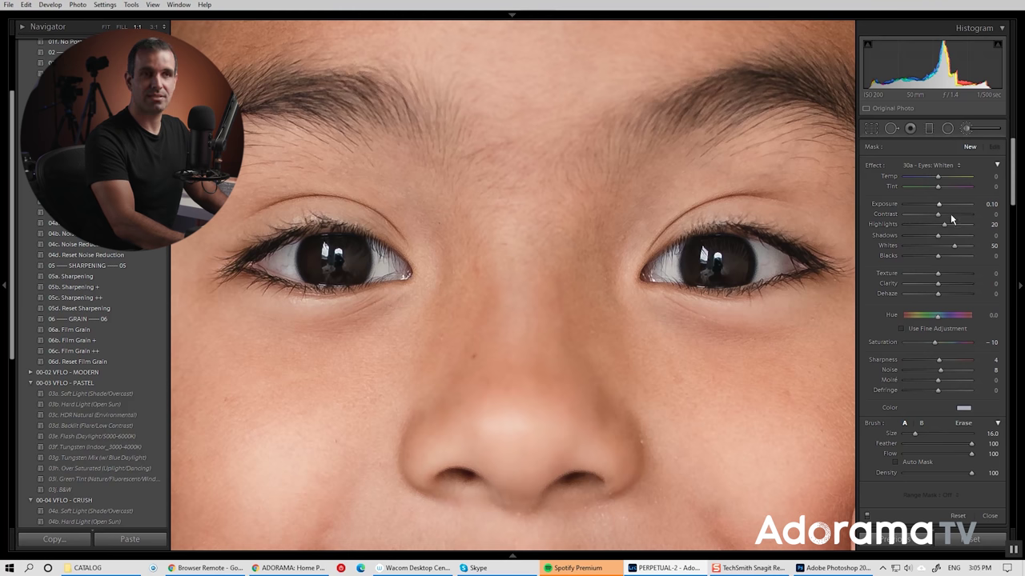
scroll(680, 261, down, 1)
scroll(679, 261, down, 7)
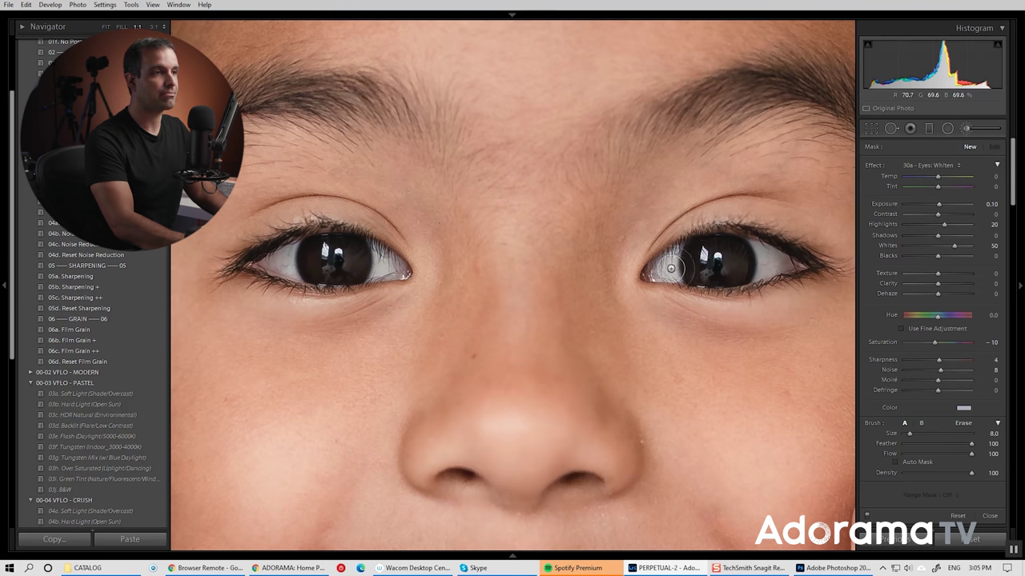
mouse_move(662, 270)
mouse_down()
mouse_move(740, 275)
mouse_move(805, 263)
mouse_move(679, 270)
mouse_up()
mouse_move(397, 268)
mouse_down()
mouse_move(288, 264)
mouse_move(308, 264)
mouse_up()
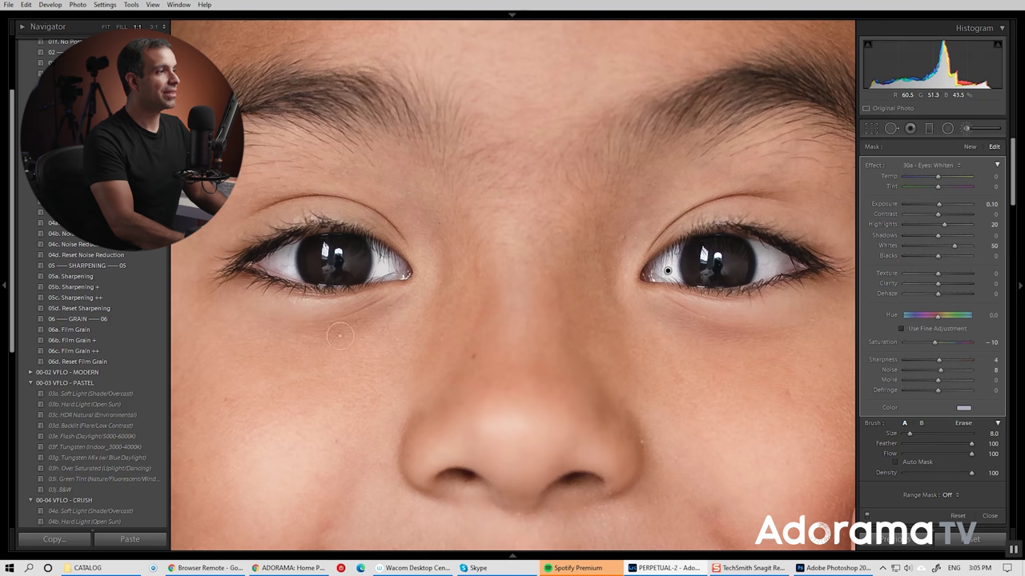
Step: Return to the Library grid, reopen the retouched portrait 5D8A7359-Edit-2.tif in Develop, and view its eyes at 1:1
click(524, 298)
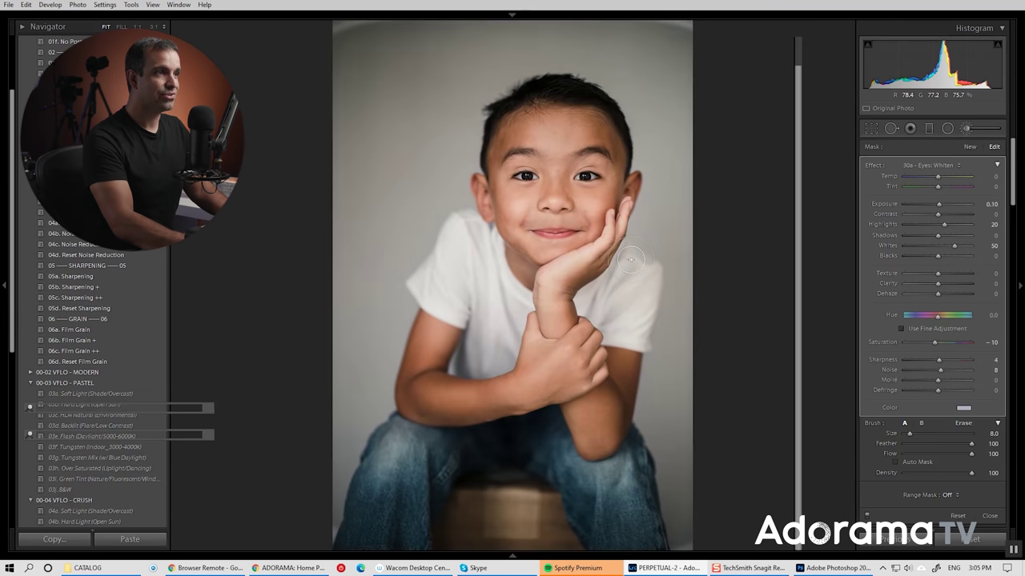
key(g)
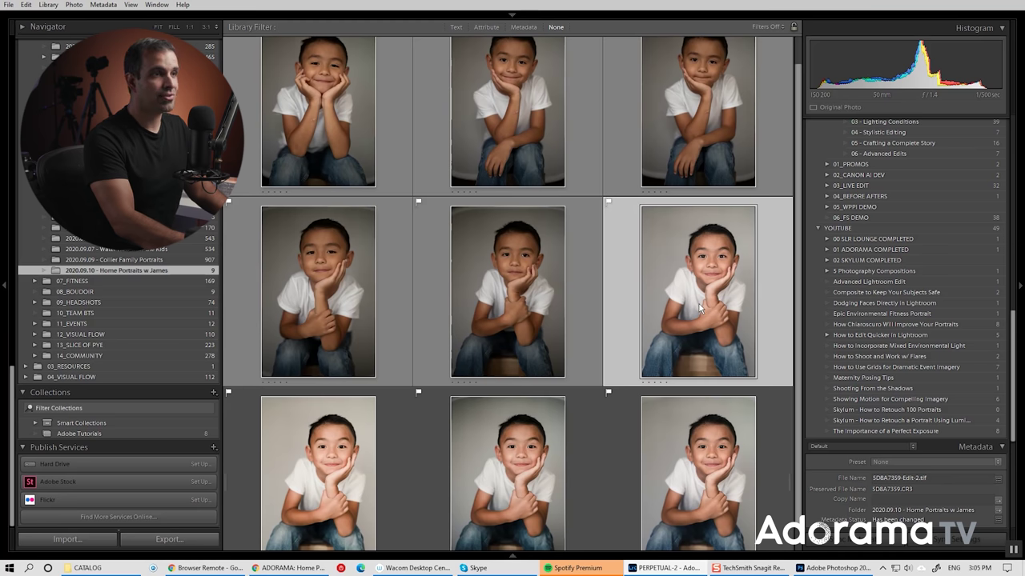
key(d)
click(558, 175)
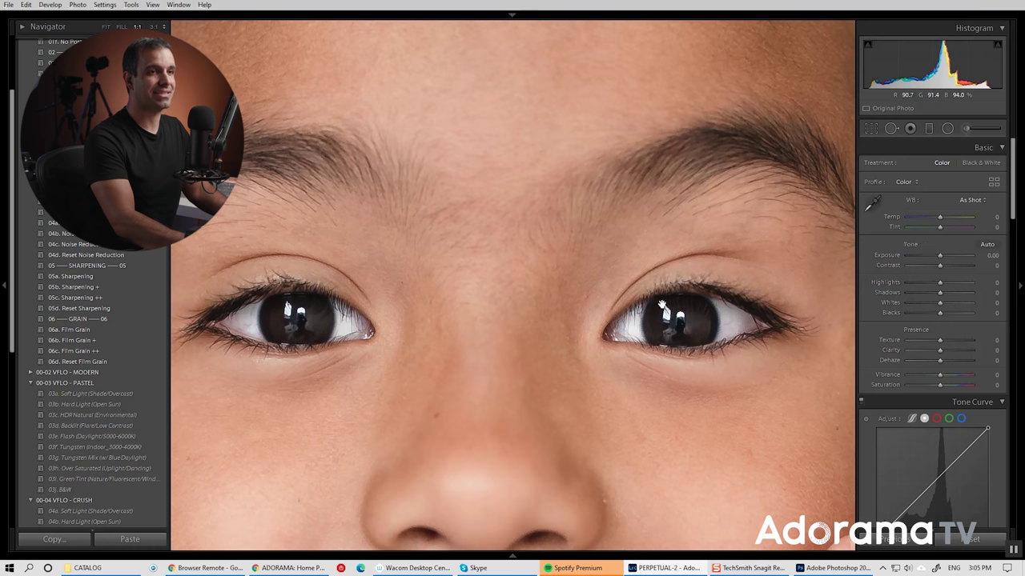
Step: Reduce the eye-whitening adjustment's overall strength to Exposure 0.04, Highlights 7, Whites 18 and Saturation -4
key(k)
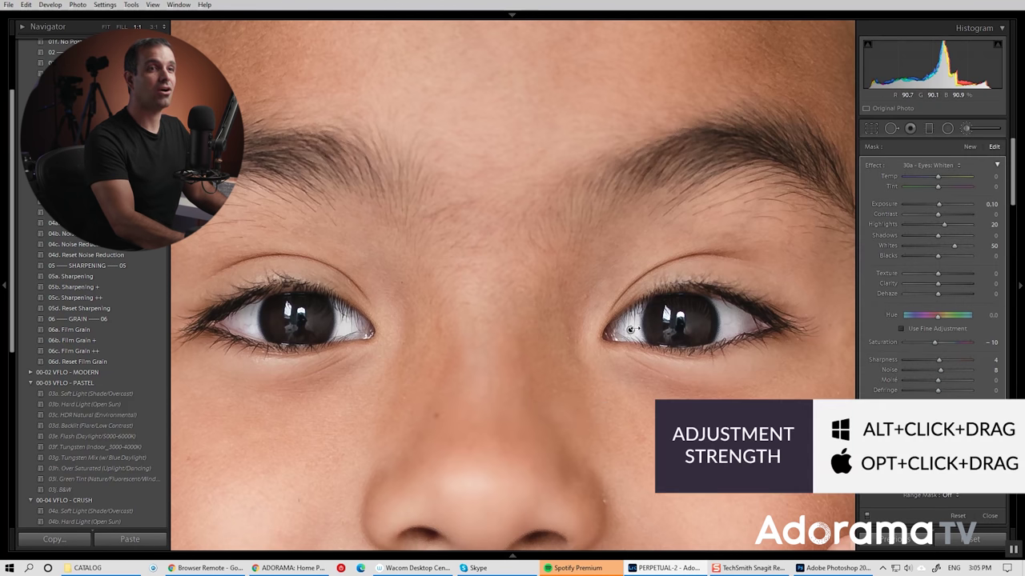
mouse_move(630, 329)
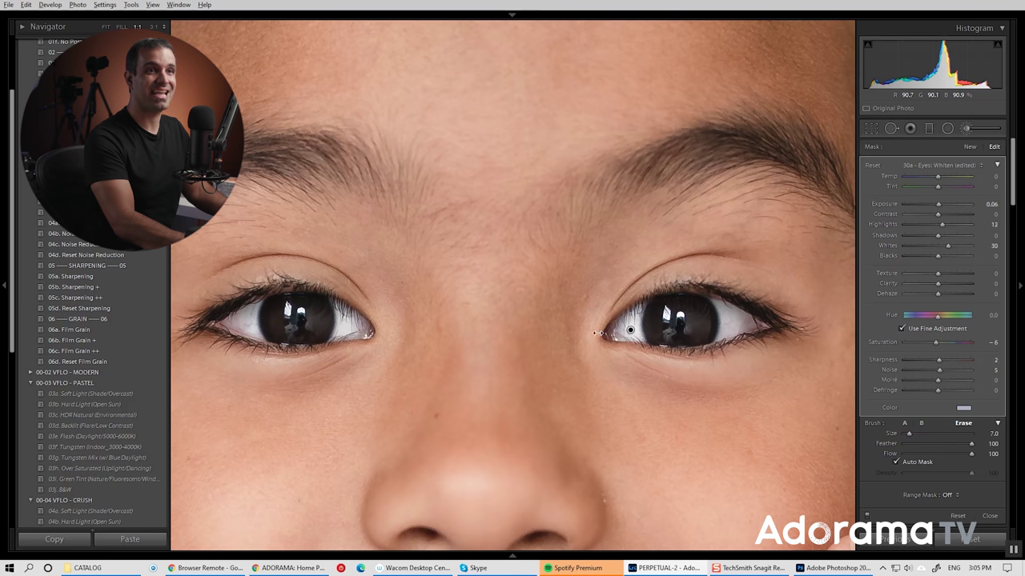
drag(599, 332, 594, 332)
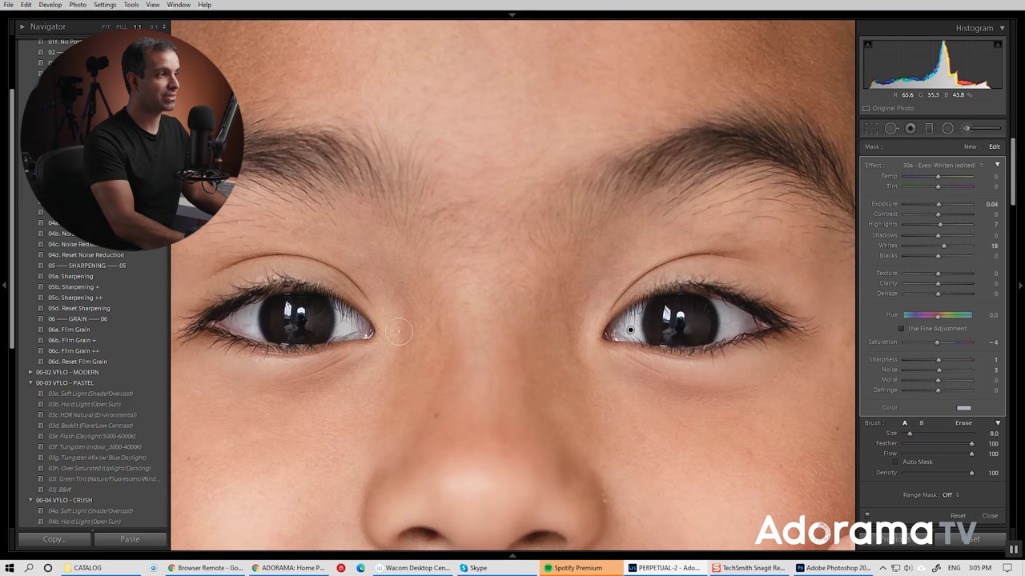
key(alt)
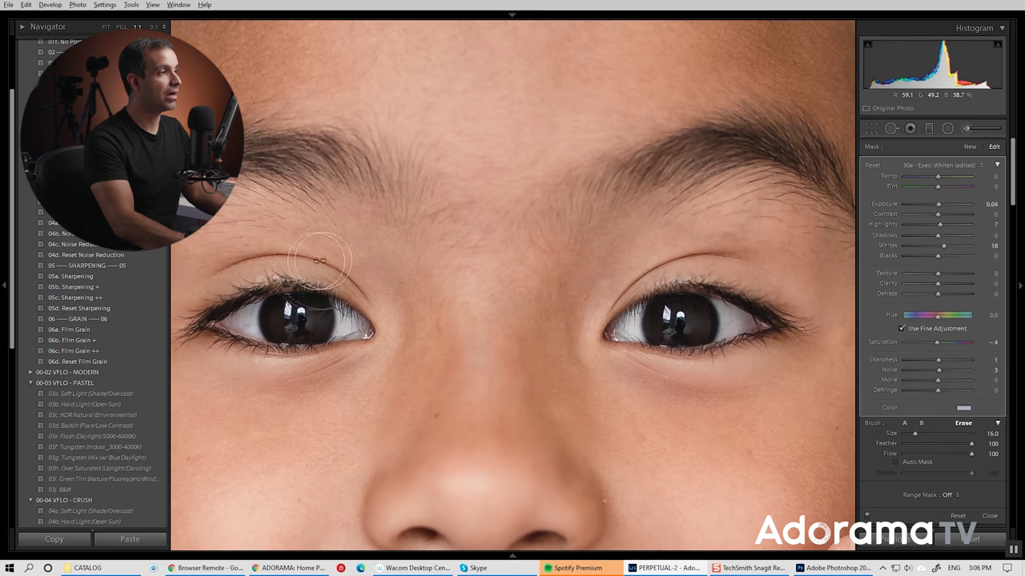
Step: Reduce the erase brush size to 6.0 for trimming the whitening mask around the eyes
key(bracketleft)
key(bracketleft)
key(bracketleft)
key(bracketleft)
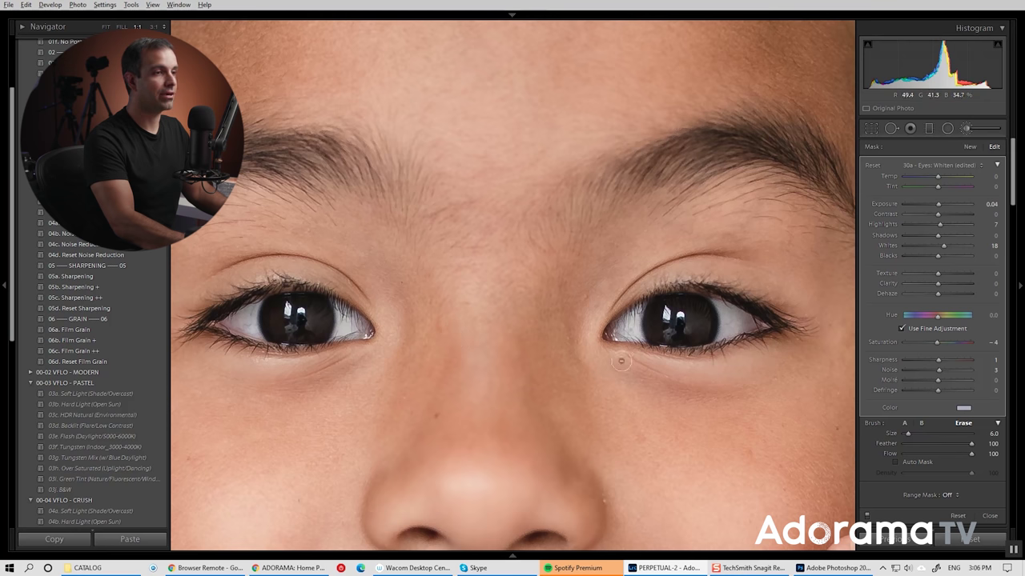
key(alt)
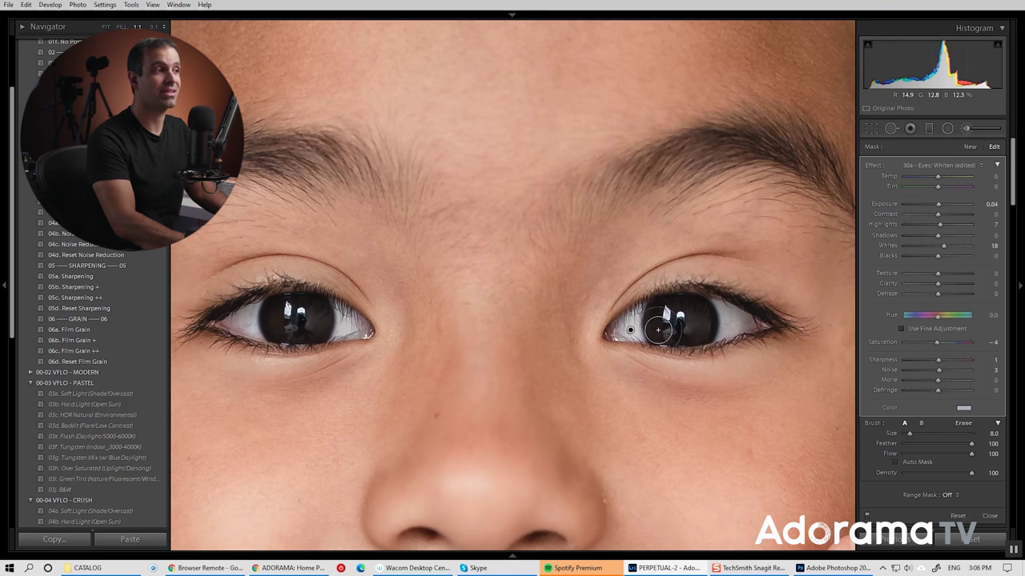
Step: Start a new brush mask with the "30c - Eyes: Intensify Iris" effect and paint both irises at brush size 5.0
click(973, 147)
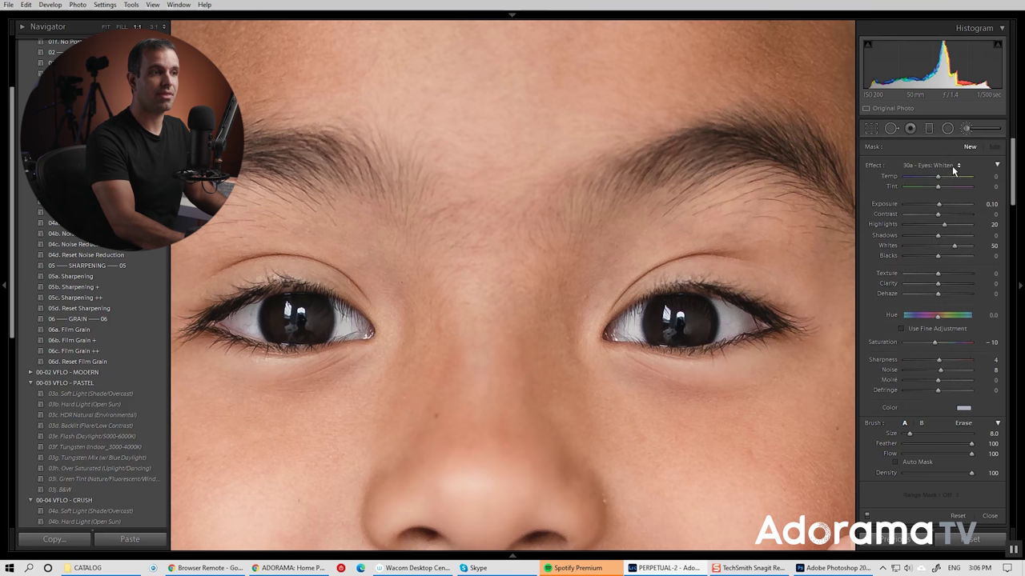
click(946, 166)
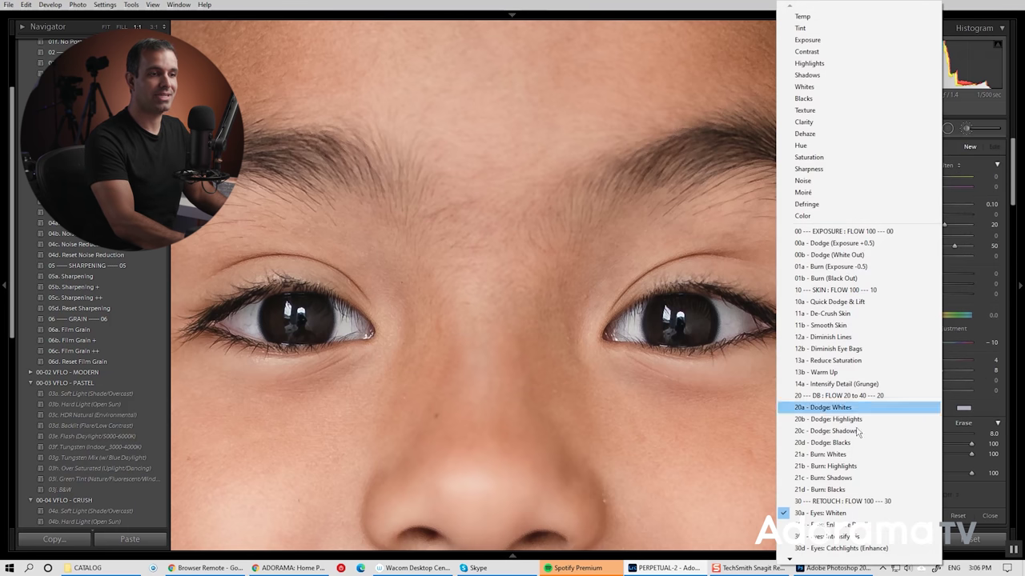
click(825, 536)
scroll(664, 312, down, 3)
mouse_move(663, 313)
mouse_down()
mouse_move(662, 337)
mouse_move(687, 314)
mouse_move(689, 337)
mouse_move(665, 319)
mouse_move(652, 330)
mouse_up()
mouse_move(310, 325)
mouse_down()
mouse_move(291, 305)
mouse_move(279, 326)
mouse_move(297, 336)
mouse_move(314, 317)
mouse_move(307, 306)
mouse_move(283, 305)
mouse_move(277, 324)
mouse_move(312, 337)
mouse_move(317, 310)
mouse_move(315, 336)
mouse_move(334, 324)
mouse_move(336, 299)
mouse_move(333, 350)
mouse_move(305, 357)
mouse_move(267, 344)
mouse_move(252, 304)
mouse_move(262, 291)
mouse_move(324, 287)
mouse_up()
Step: Enlarge the erase brush to 15.0 and trim the iris effect where it spills around the eyelids
key(alt)
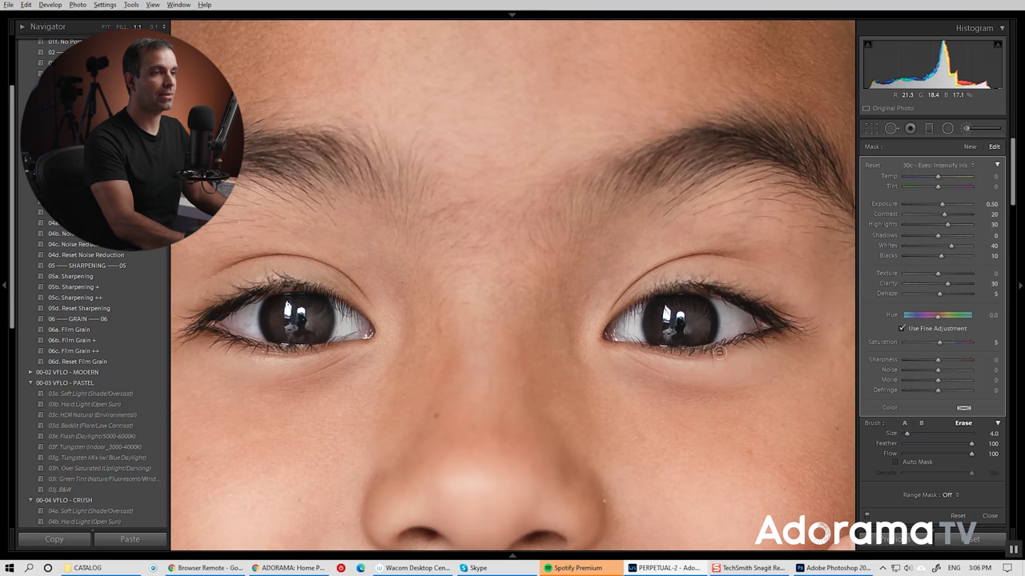
key(bracketright)
key(bracketright)
key(bracketright)
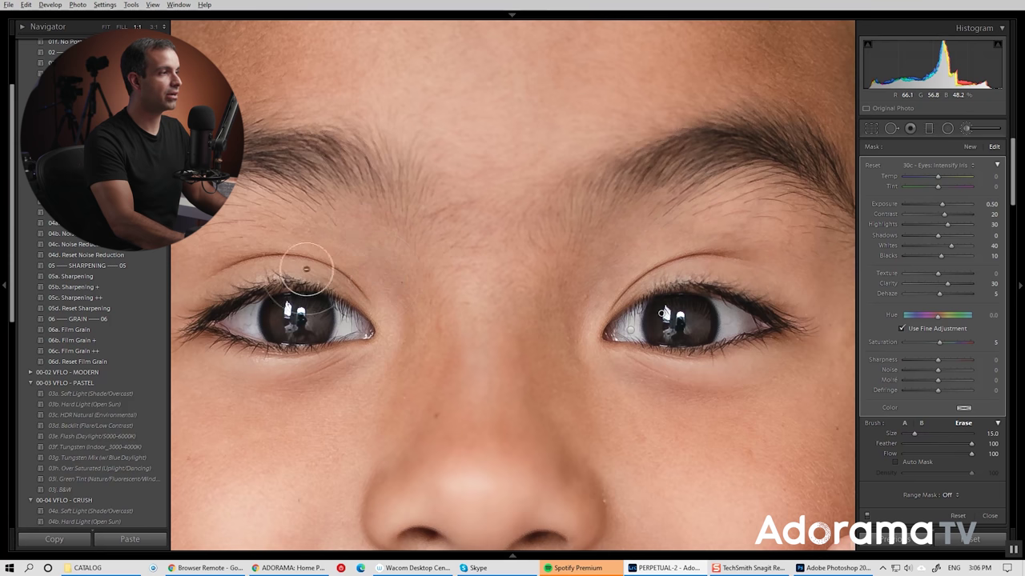
key(alt)
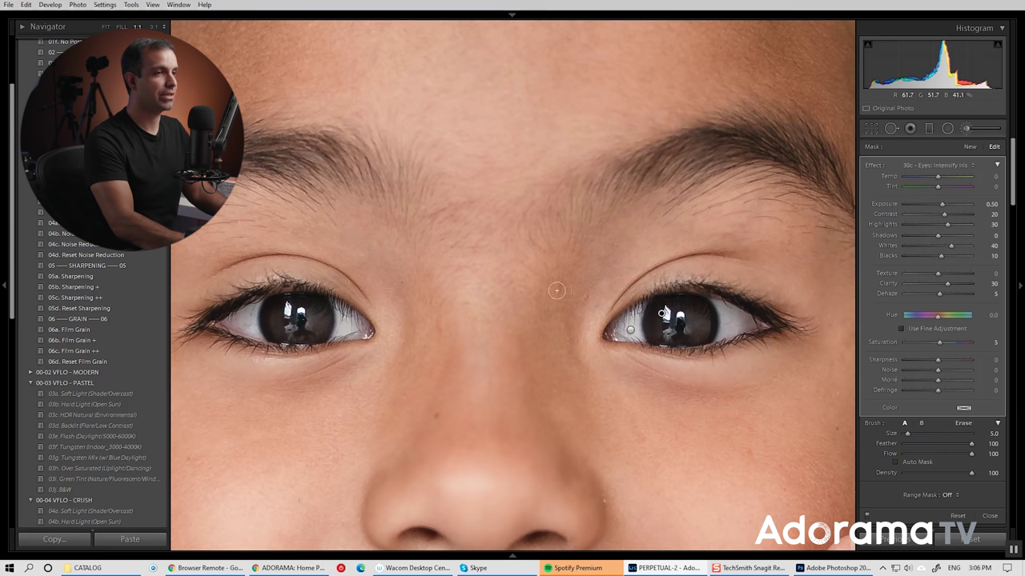
Step: Check the whole portrait in Develop and in the Library grid, and return to a 1:1 view of both eyes in Develop
click(597, 299)
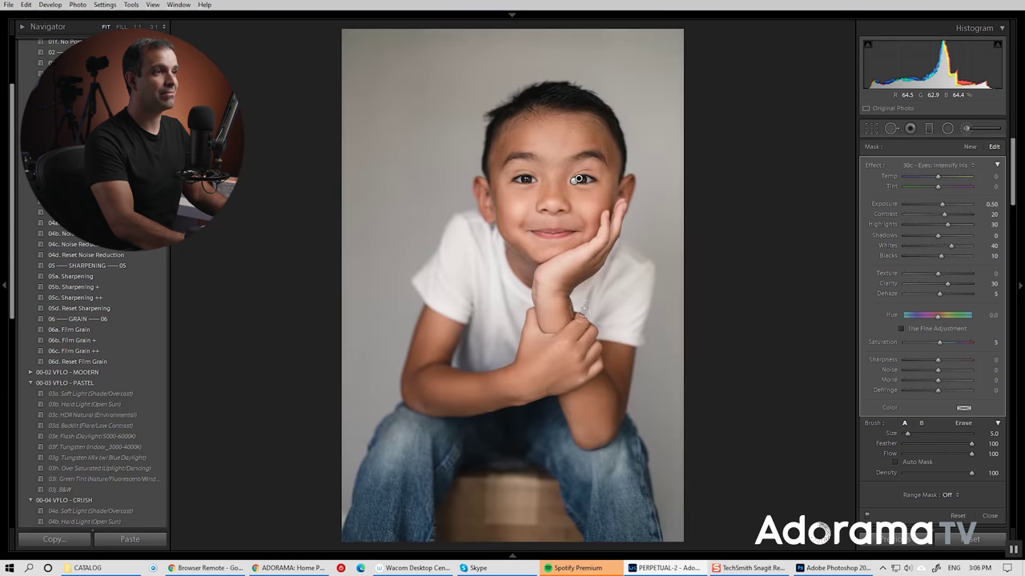
key(g)
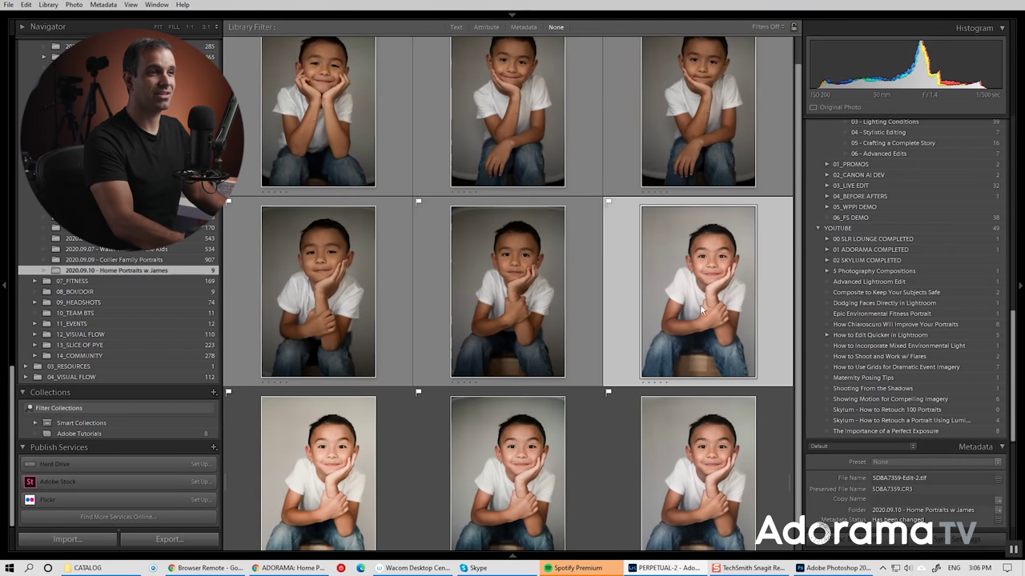
key(d)
click(561, 173)
click(561, 174)
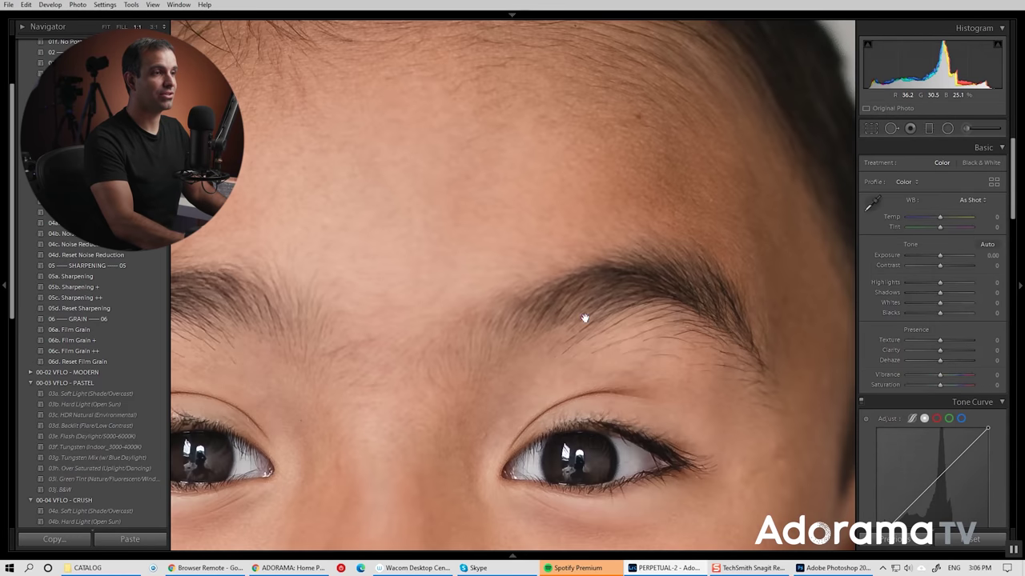
click(515, 453)
click(558, 176)
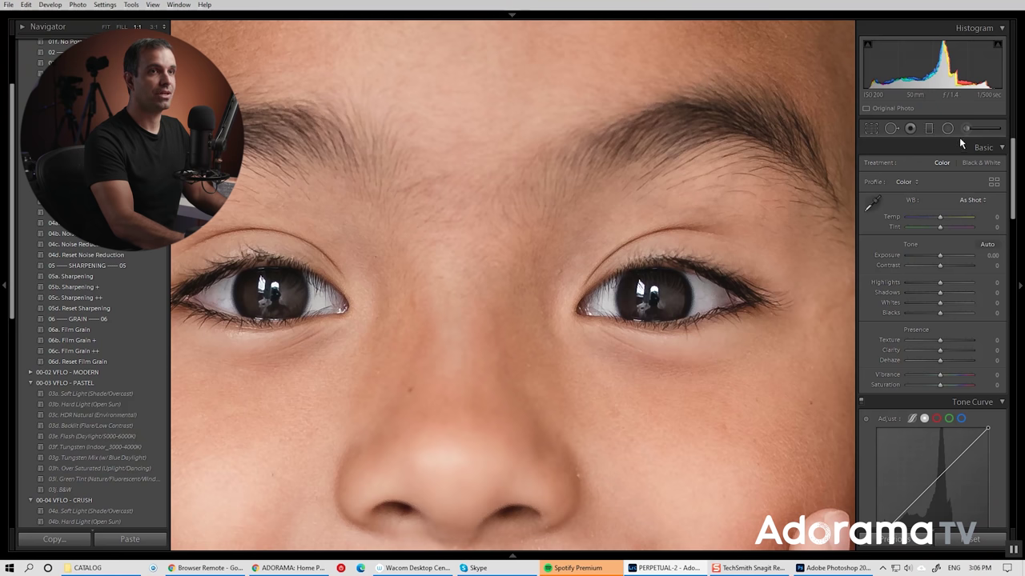
Step: Reactivate the Adjustment Brush and lower the iris adjustment's overall strength to Exposure 0.30, Contrast 12, Highlights 18, Whites 24 and Clarity 18
key(k)
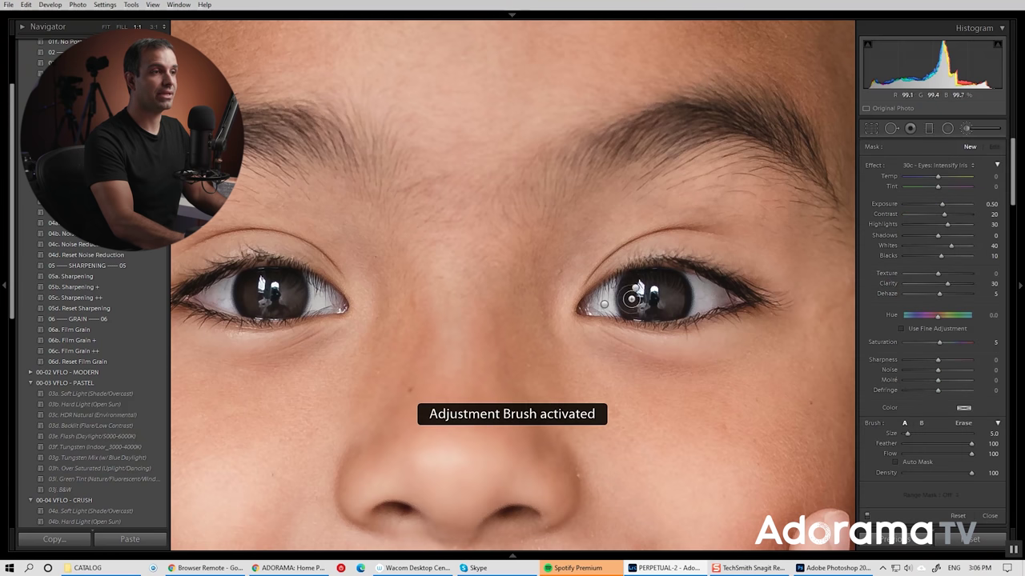
click(638, 289)
drag(638, 289, 633, 288)
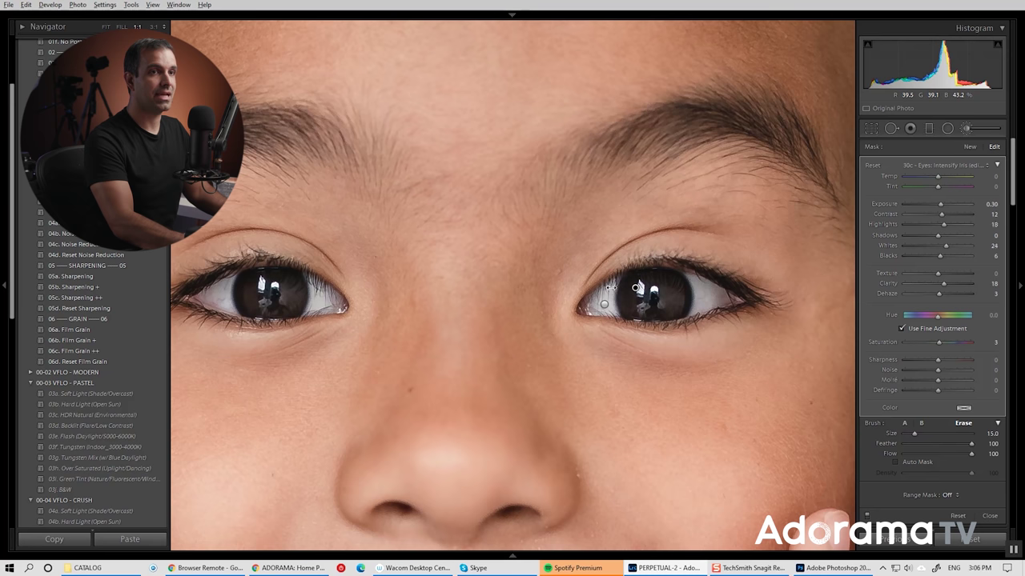